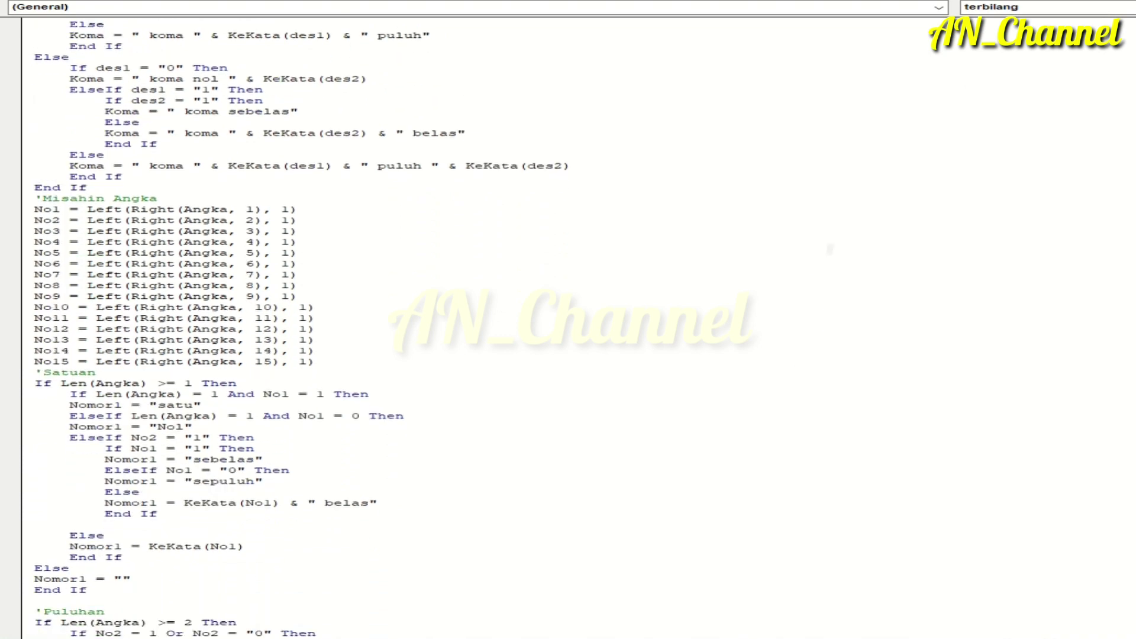
Step: Review the terbilang macro code through the thousands and millions sections, and select the entire module's code
scroll(527, 175, down, 9)
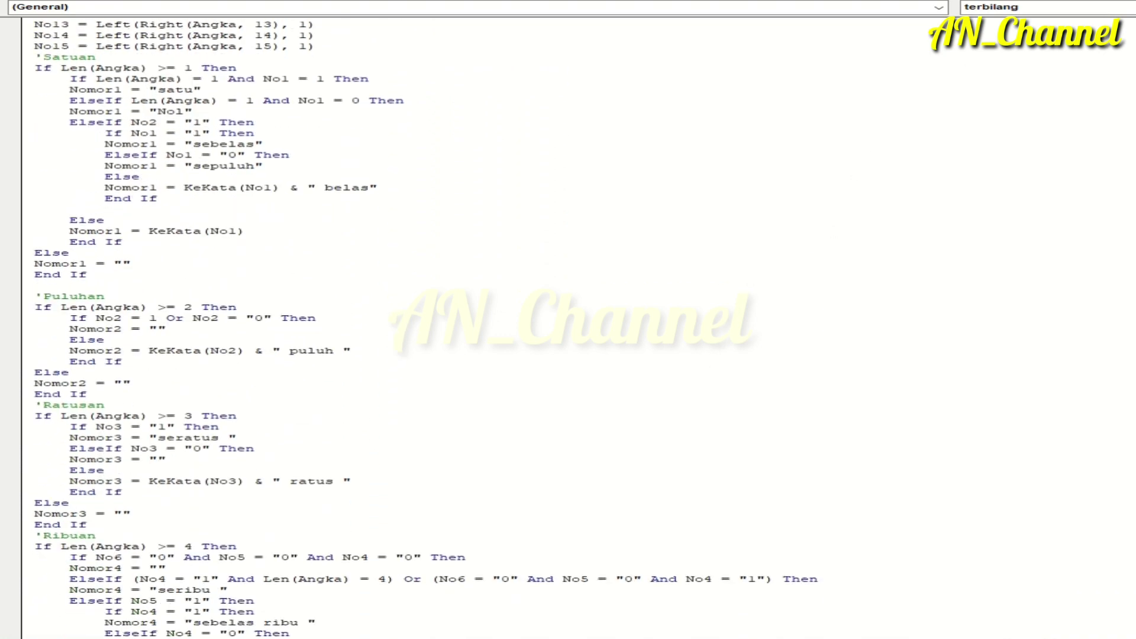
scroll(426, 329, down, 10)
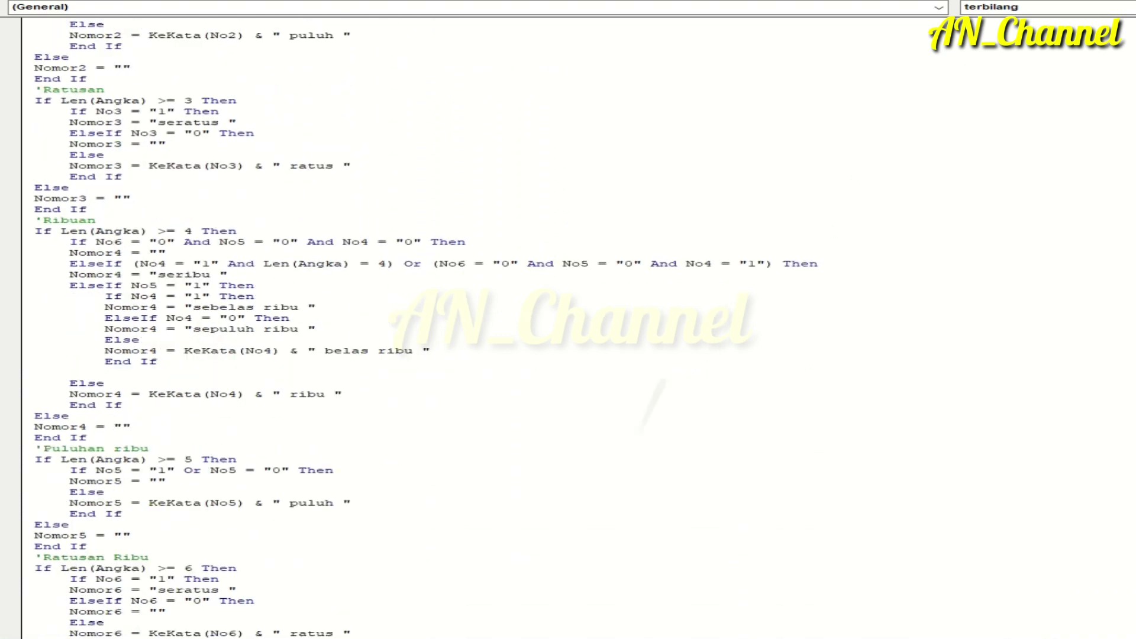
scroll(426, 329, down, 5)
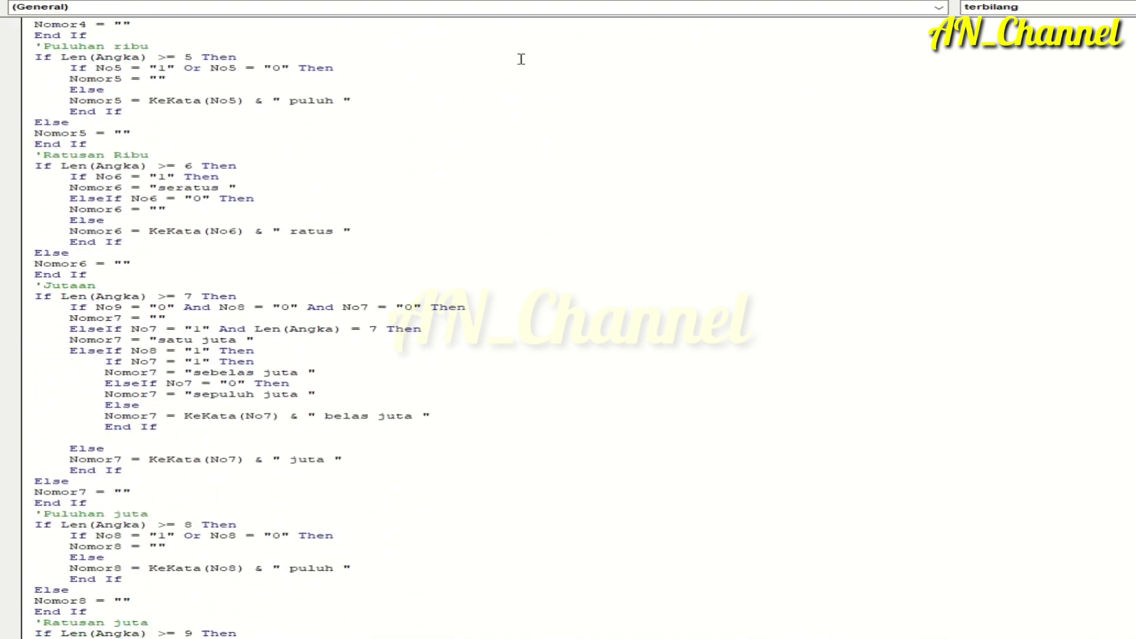
click(484, 74)
key(ctrl+a)
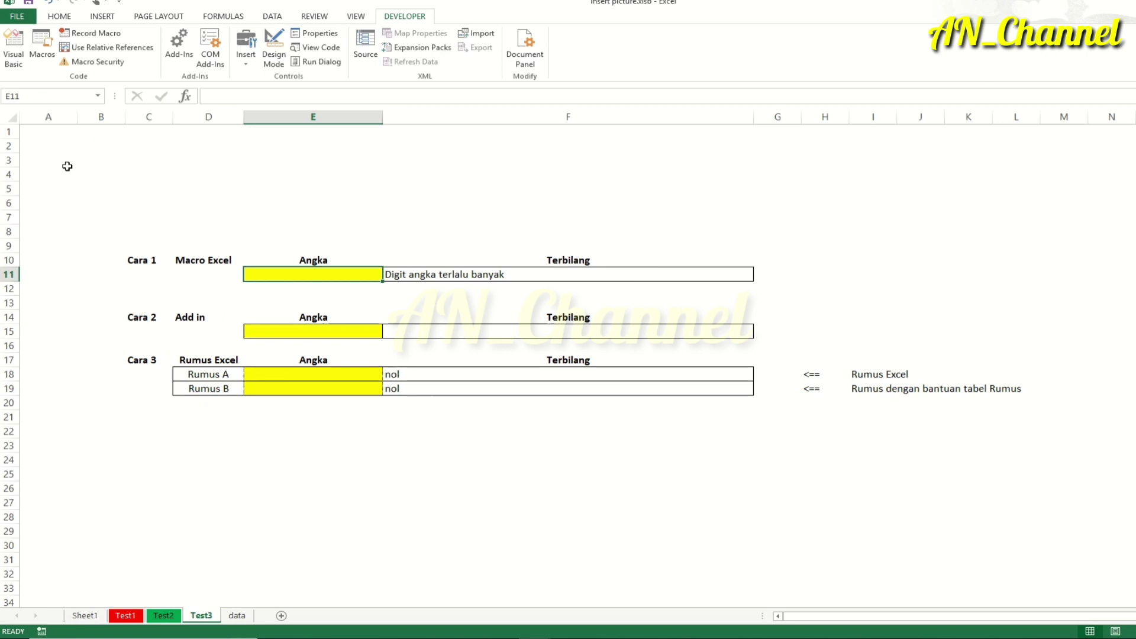
Step: Open the manager for Excel add-ins from the program options
click(25, 21)
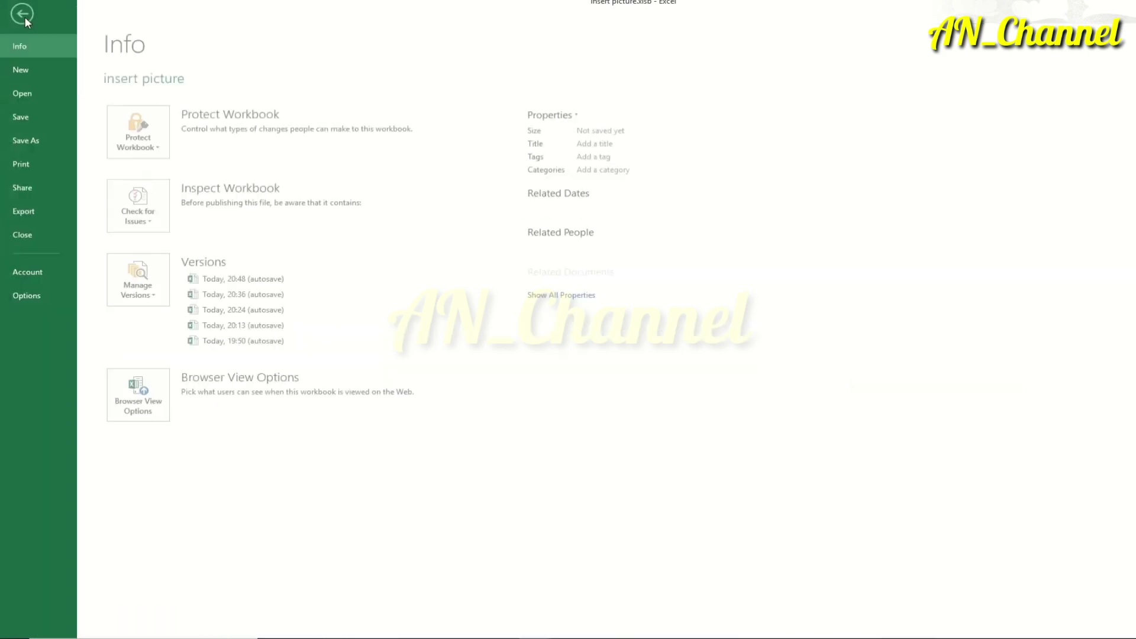
click(45, 293)
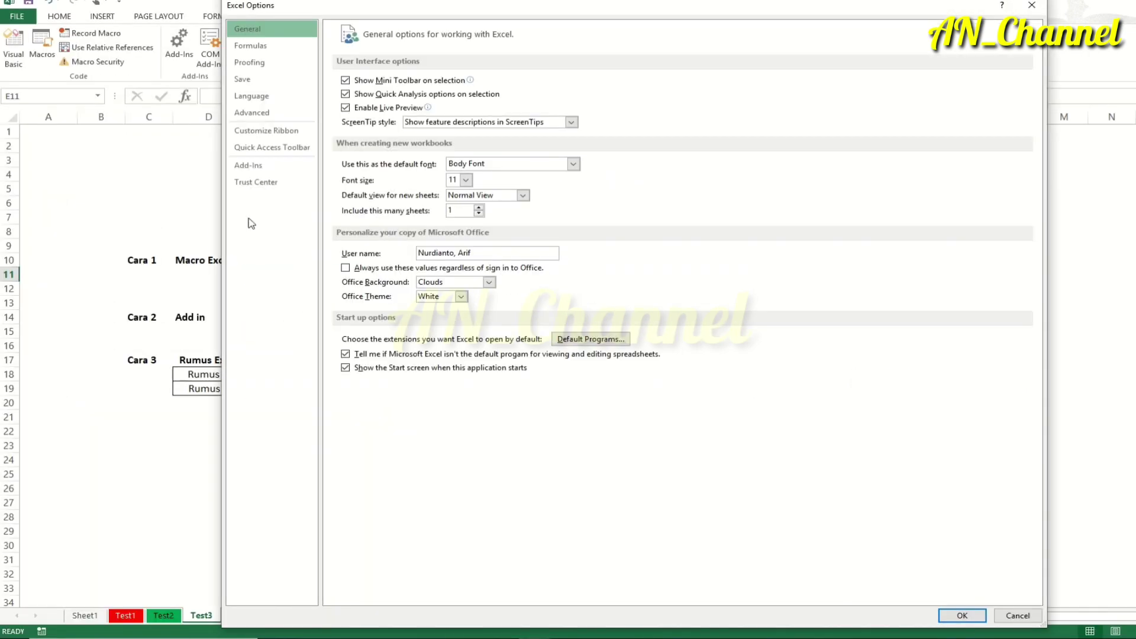
click(267, 173)
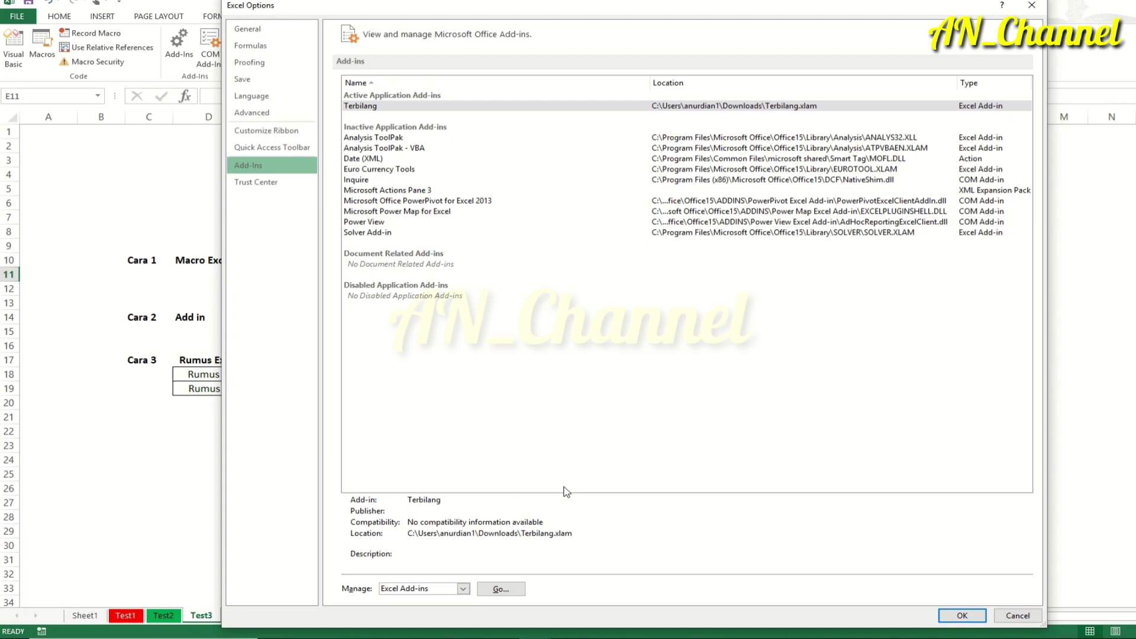
click(495, 589)
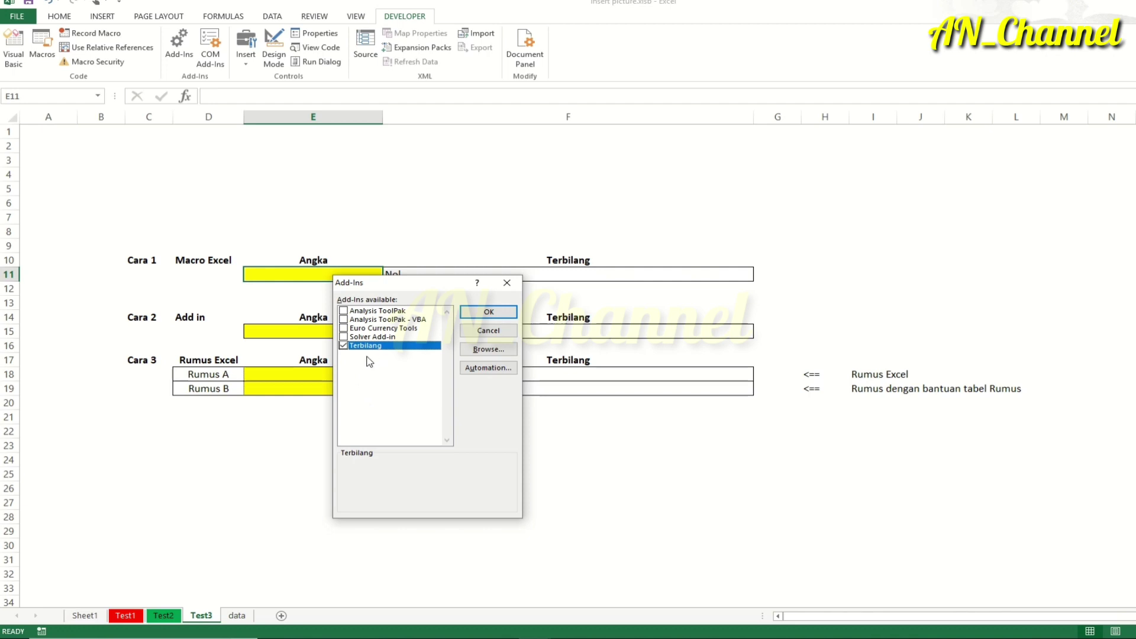
Step: Load the Terbilang.xlam add-in from the Downloads folder, replace the existing file, and confirm the add-in selection
click(497, 354)
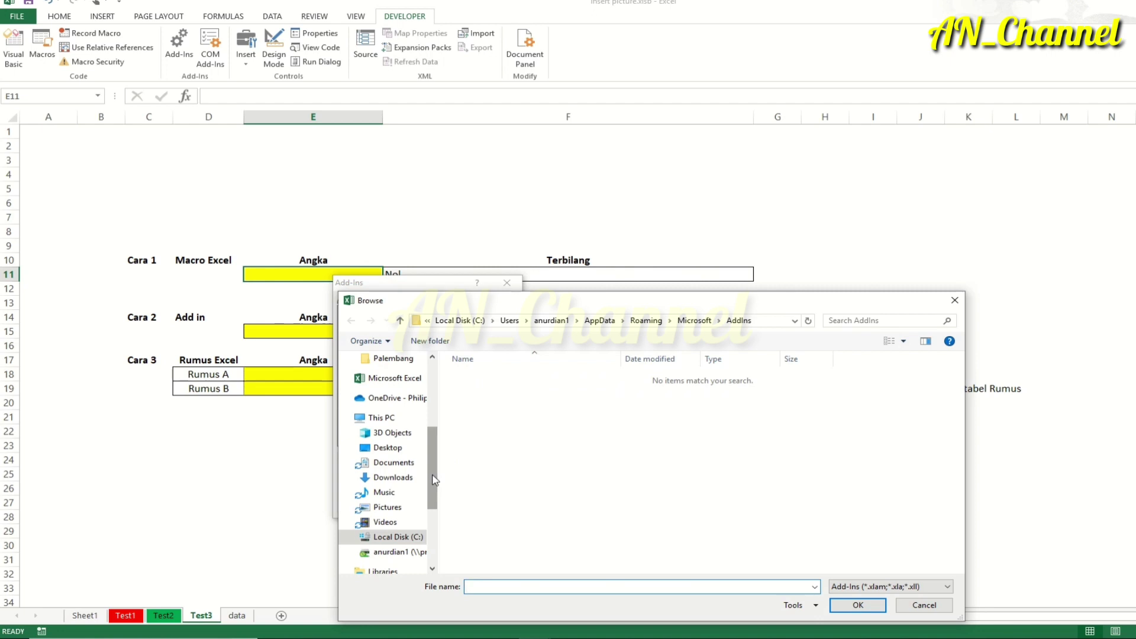
scroll(429, 410, up, 5)
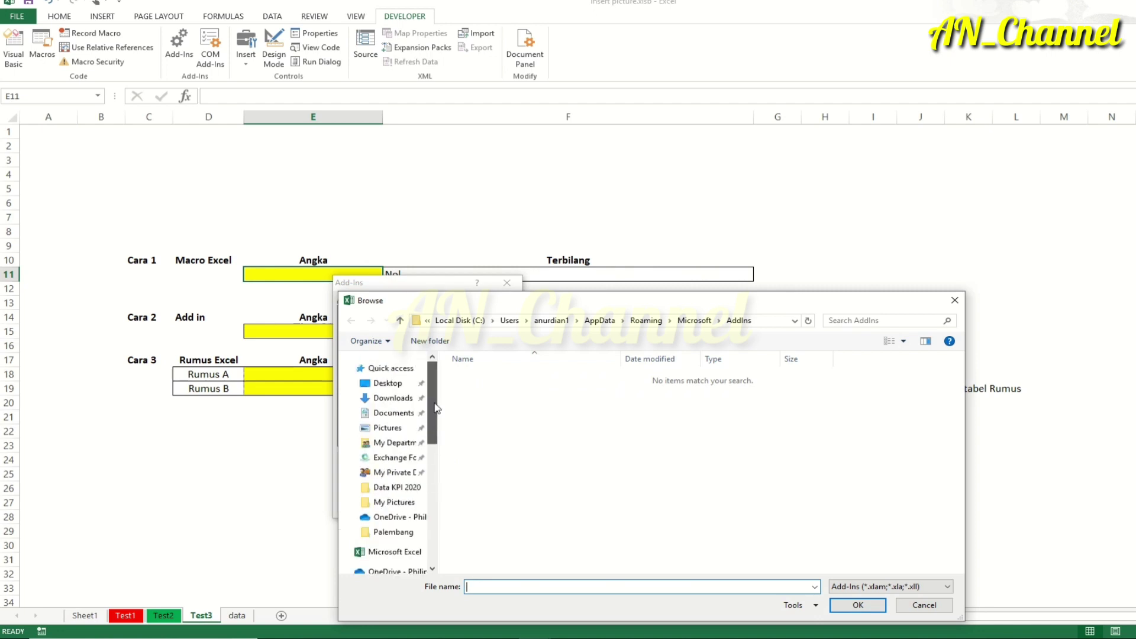
click(391, 403)
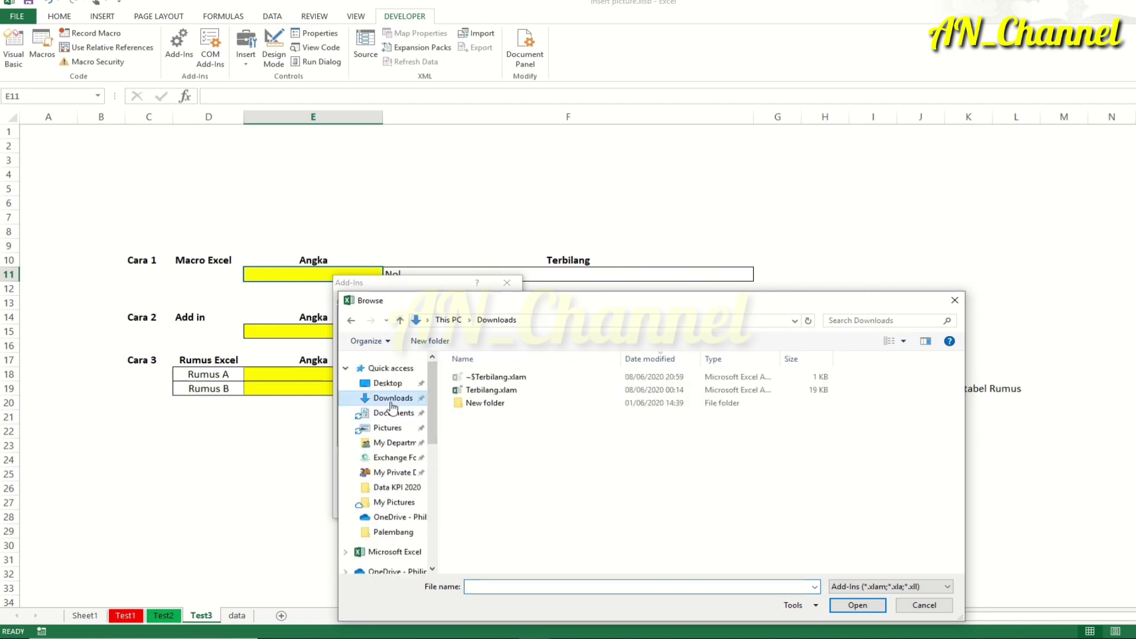
click(500, 390)
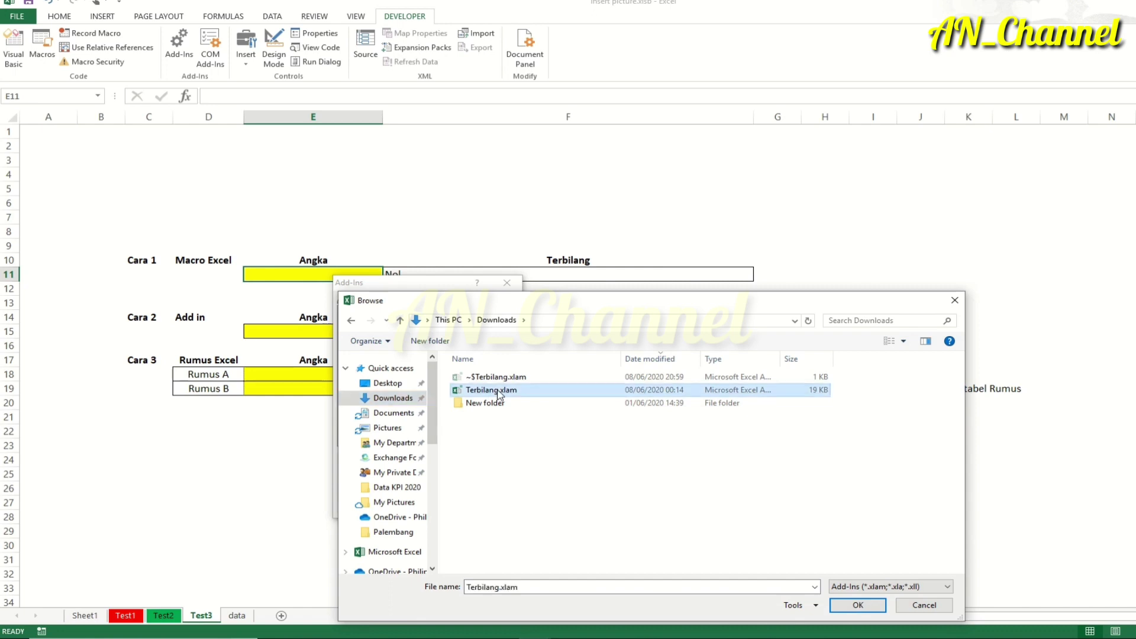
click(852, 607)
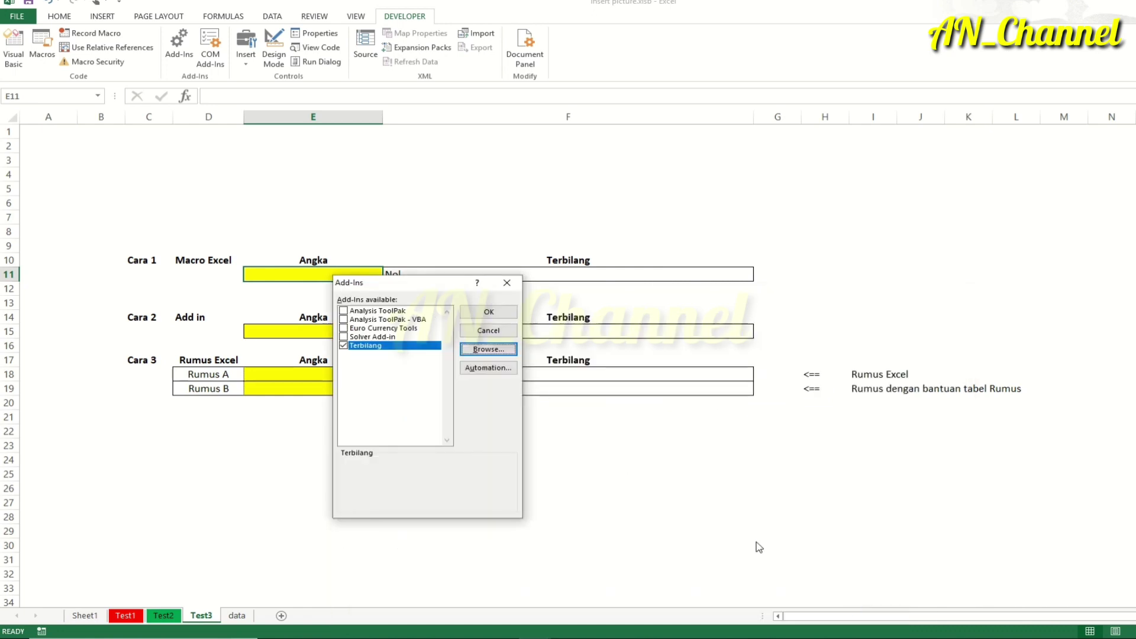
click(509, 350)
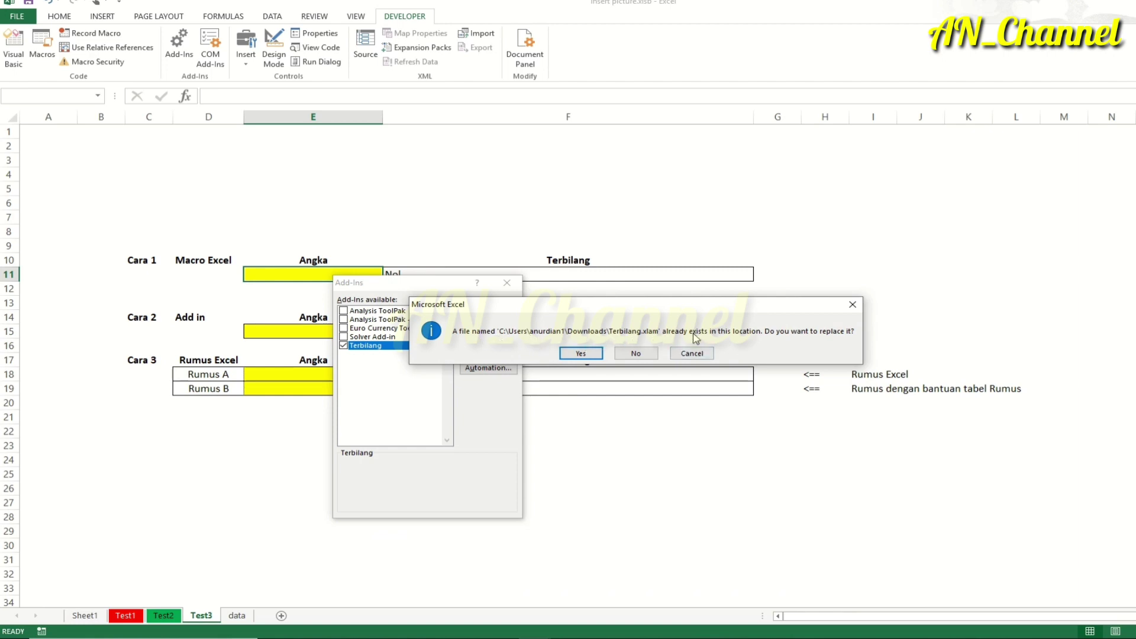
click(583, 353)
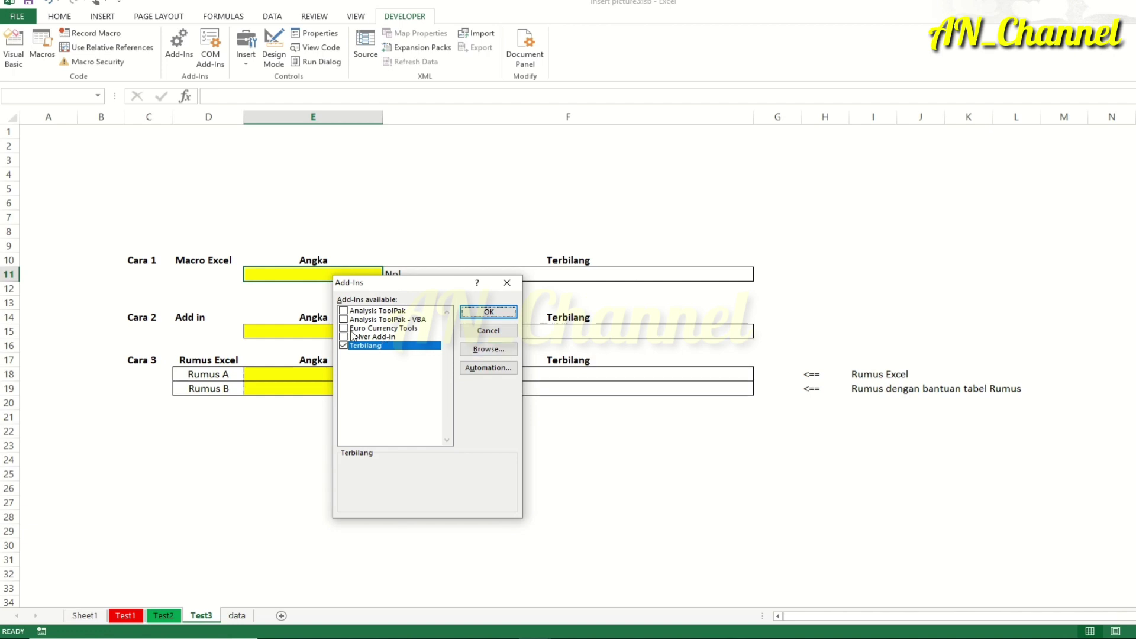
click(476, 311)
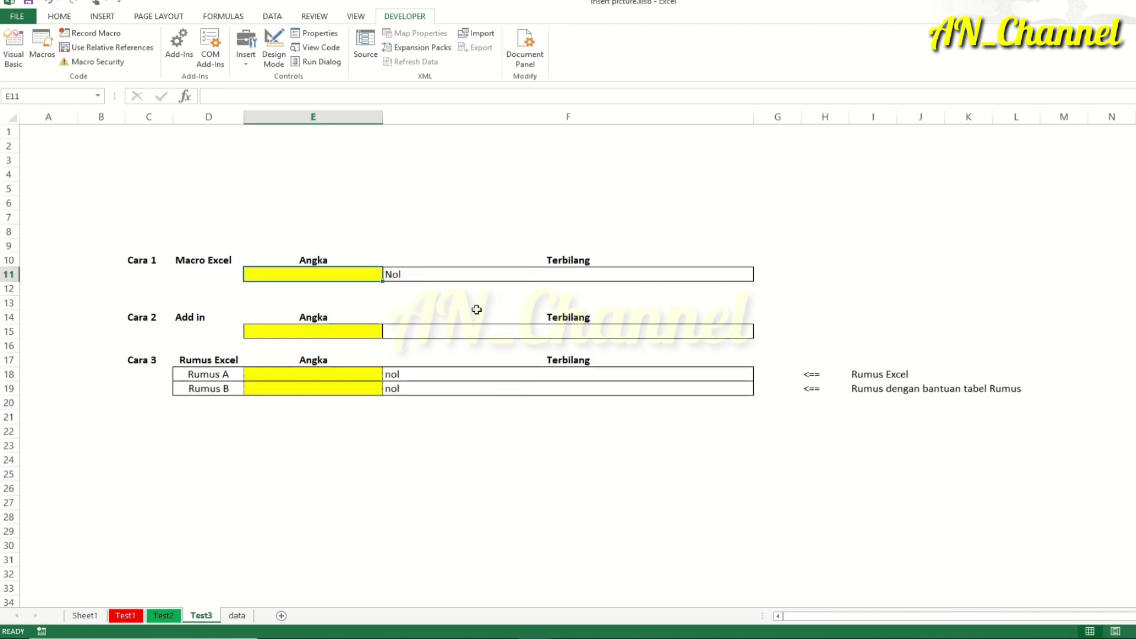
Step: Enter the formula =terbilang(E15) in cell F15, the Terbilang result of the Add in method
click(459, 329)
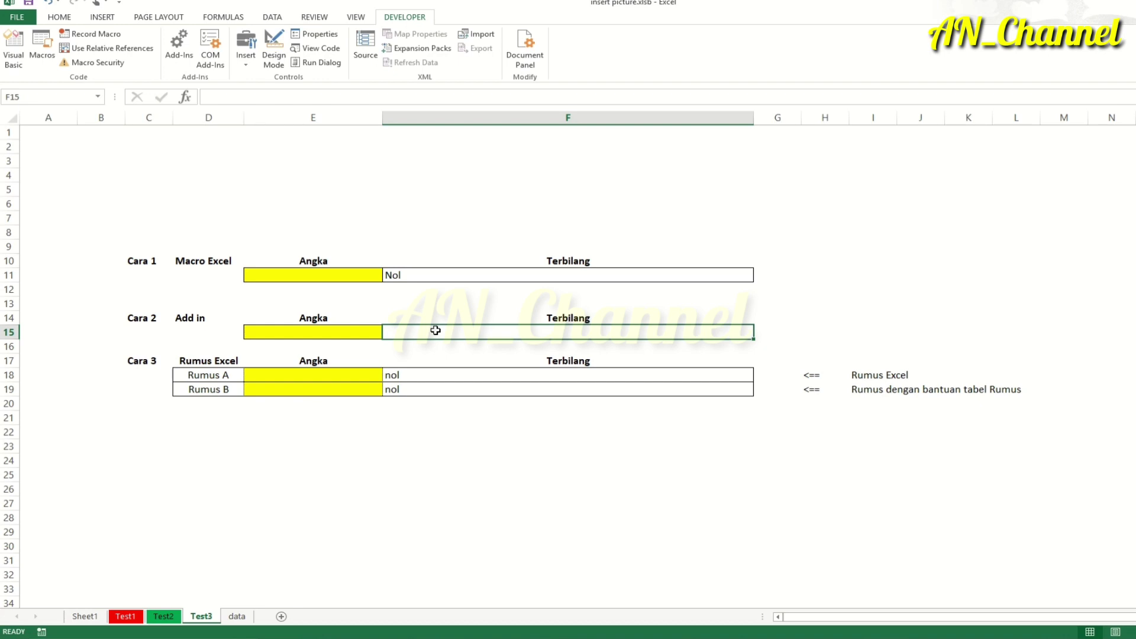
text(=t)
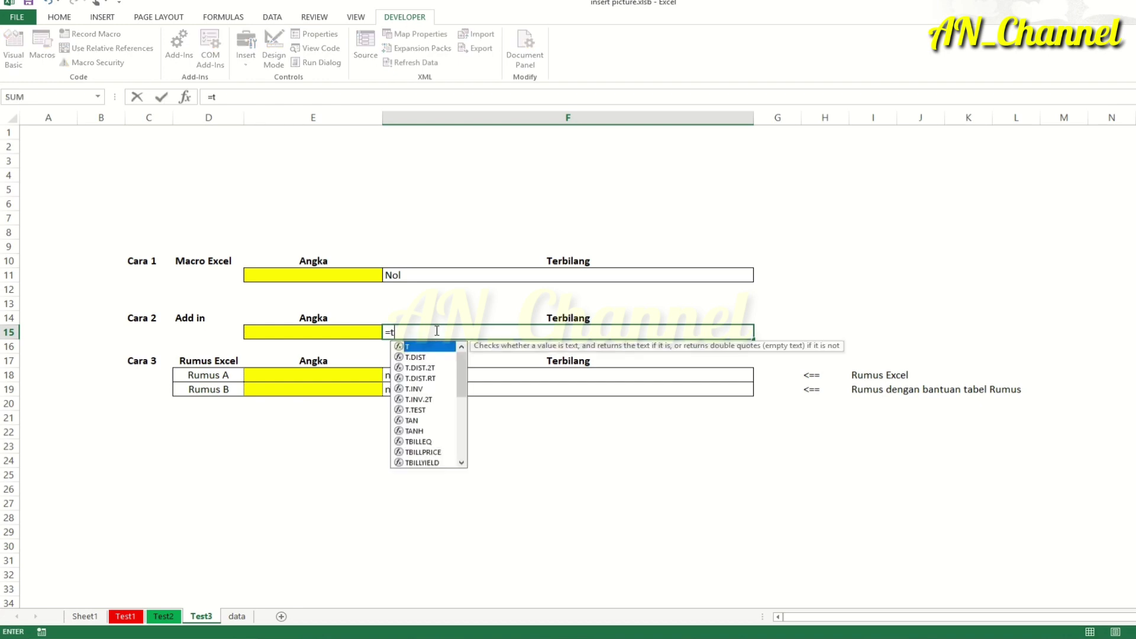
text(erbil)
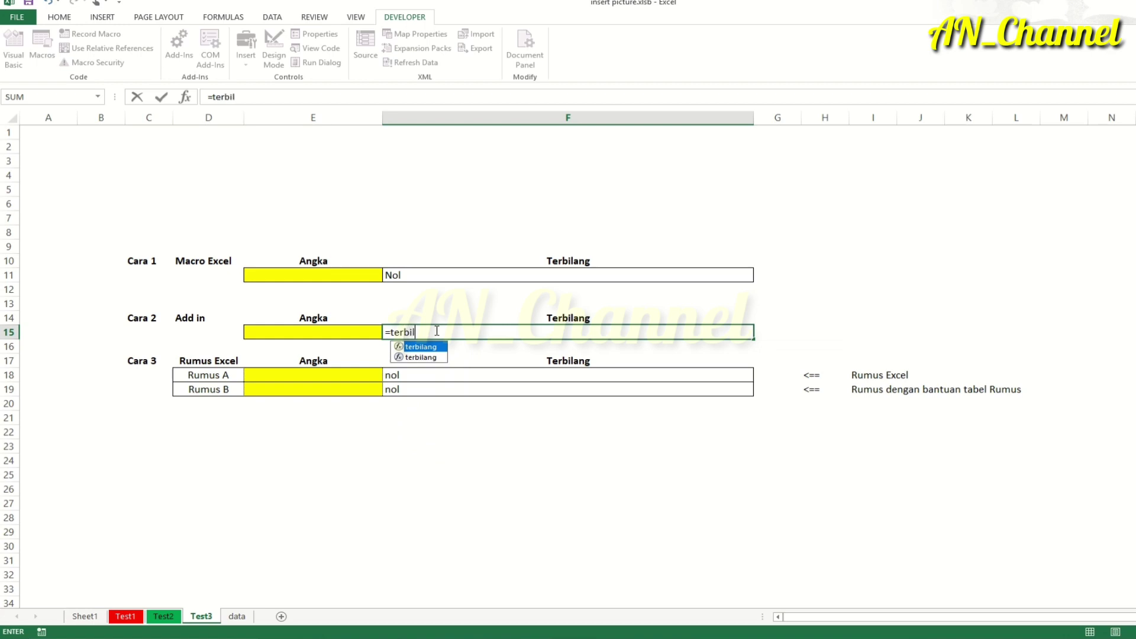
text(ang)
text(()
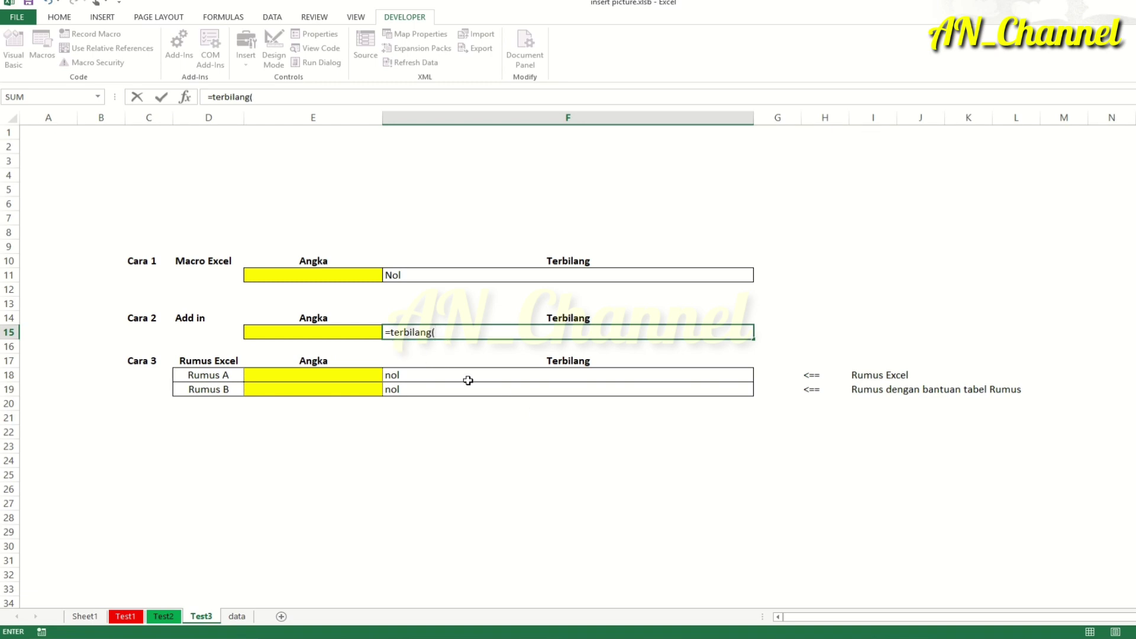
click(346, 332)
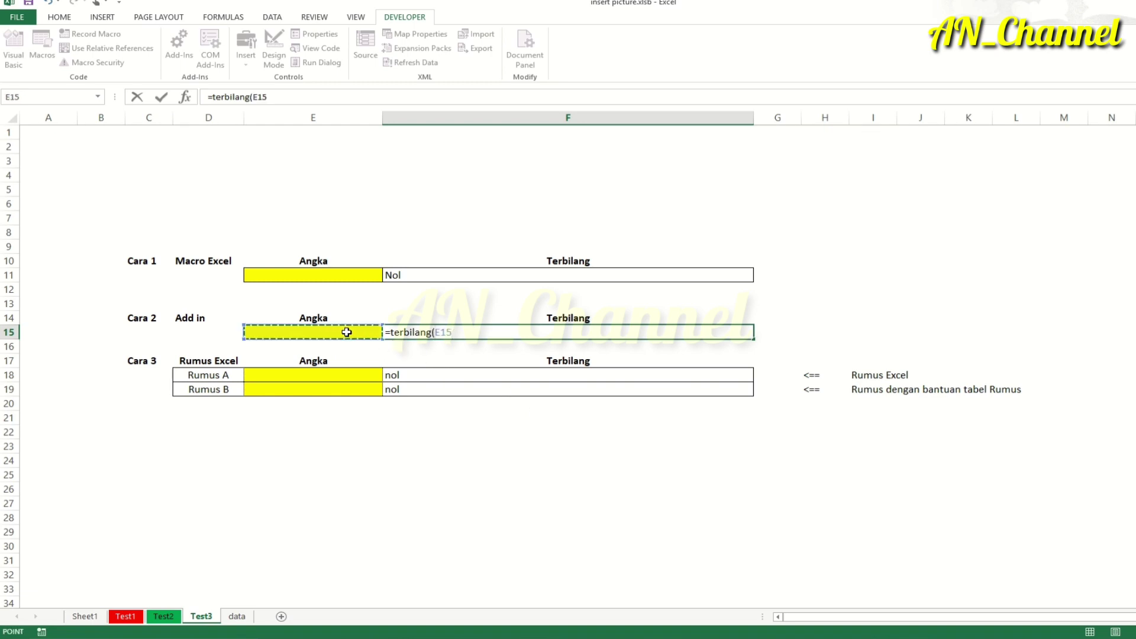
text())
key(Return)
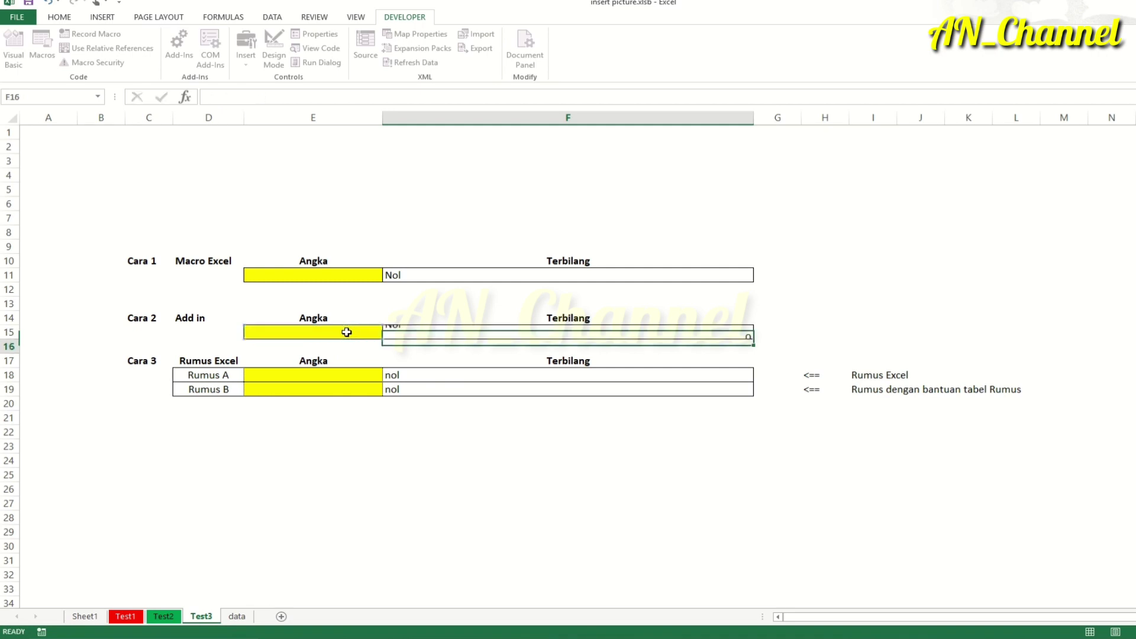
Step: Check the number and result cells of the Add in and Macro Excel methods, including the formula in F11
key(Up)
click(346, 332)
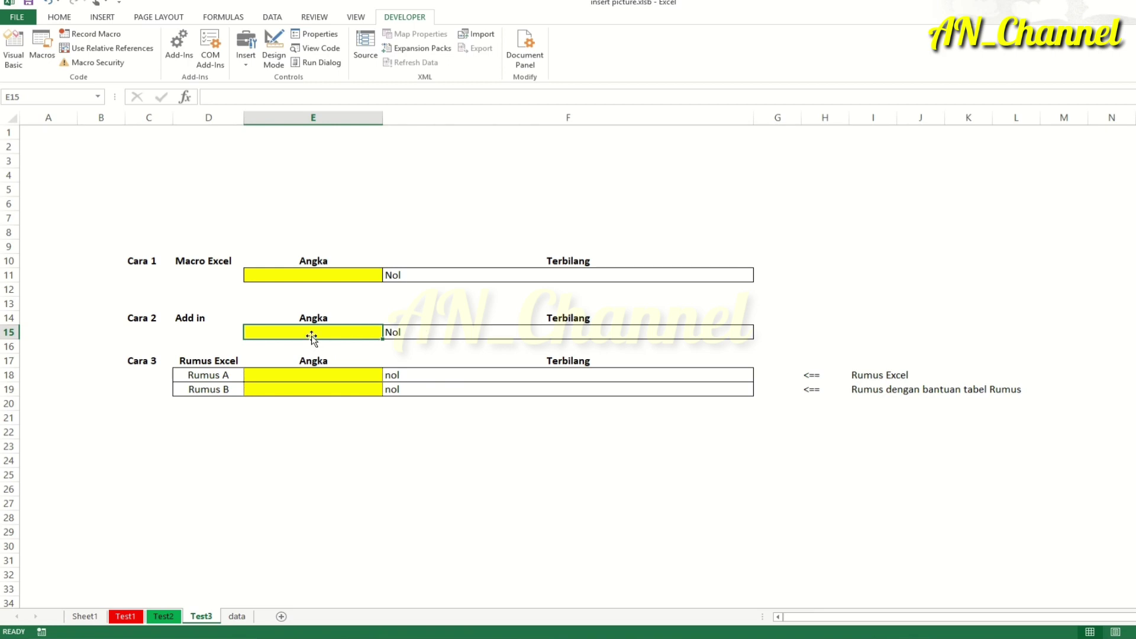
click(347, 275)
click(400, 273)
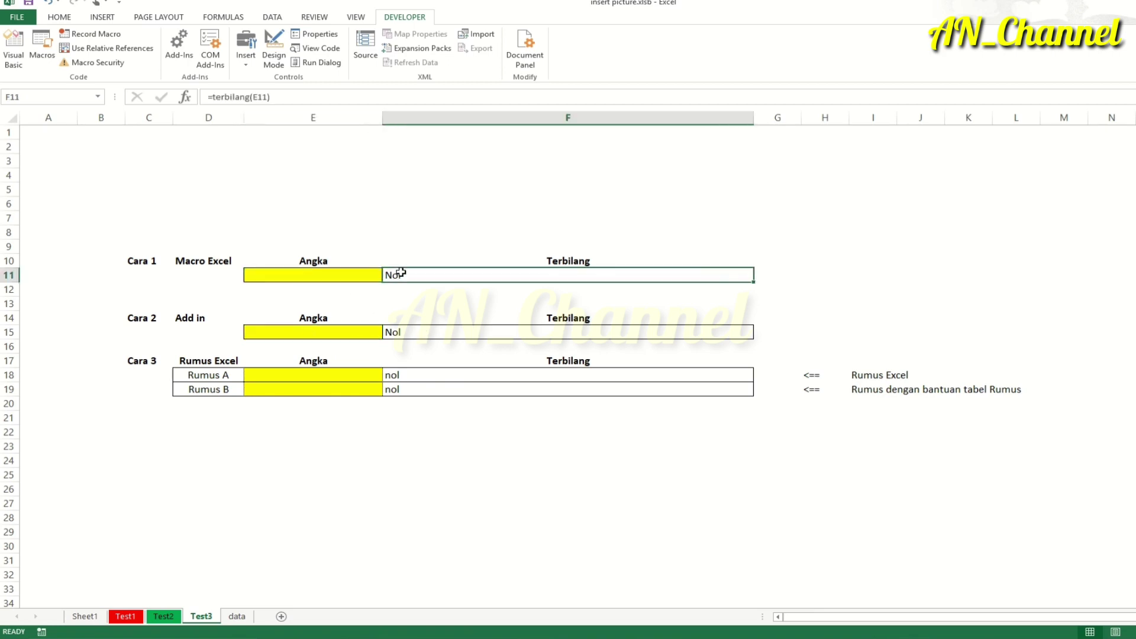
click(313, 276)
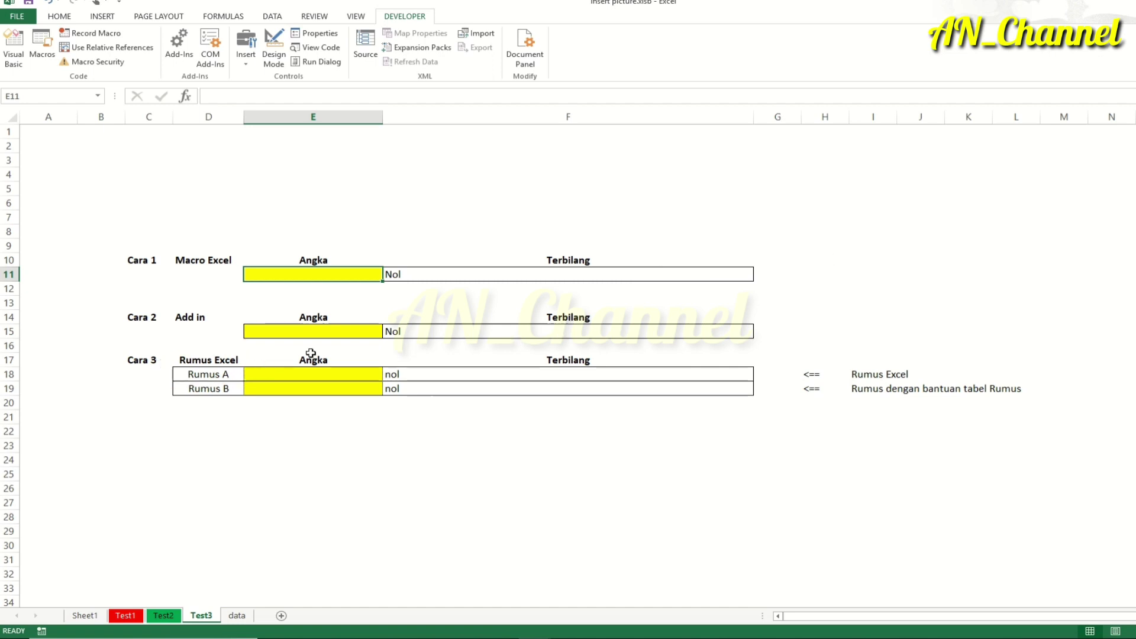
Step: Examine the full Rumus A formula in cell F18 and leave it unchanged
click(198, 375)
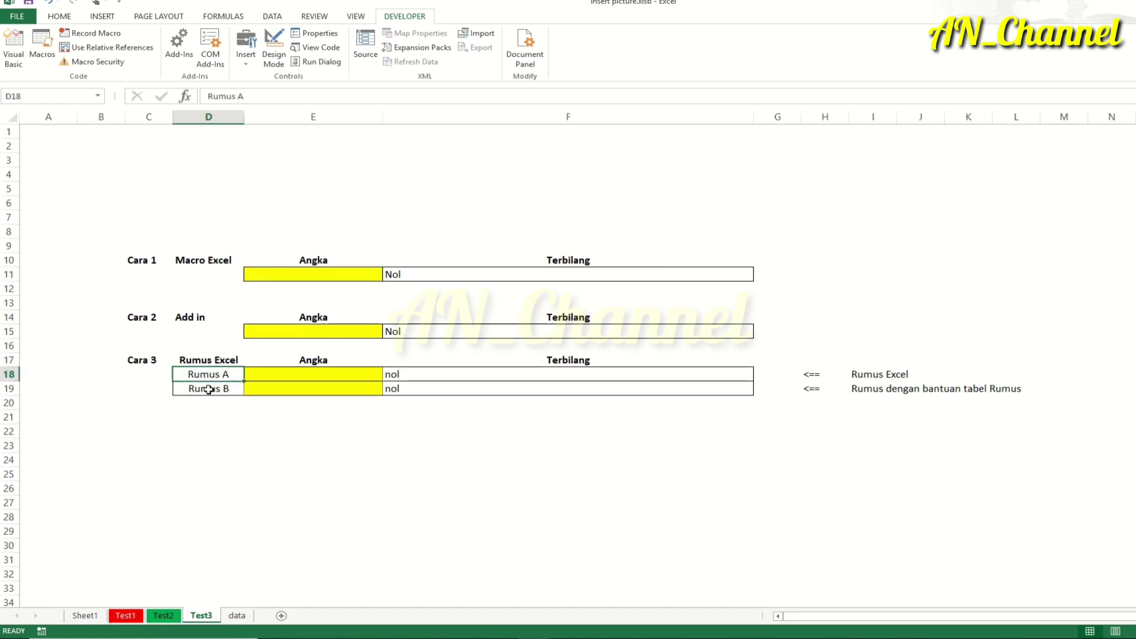
click(209, 390)
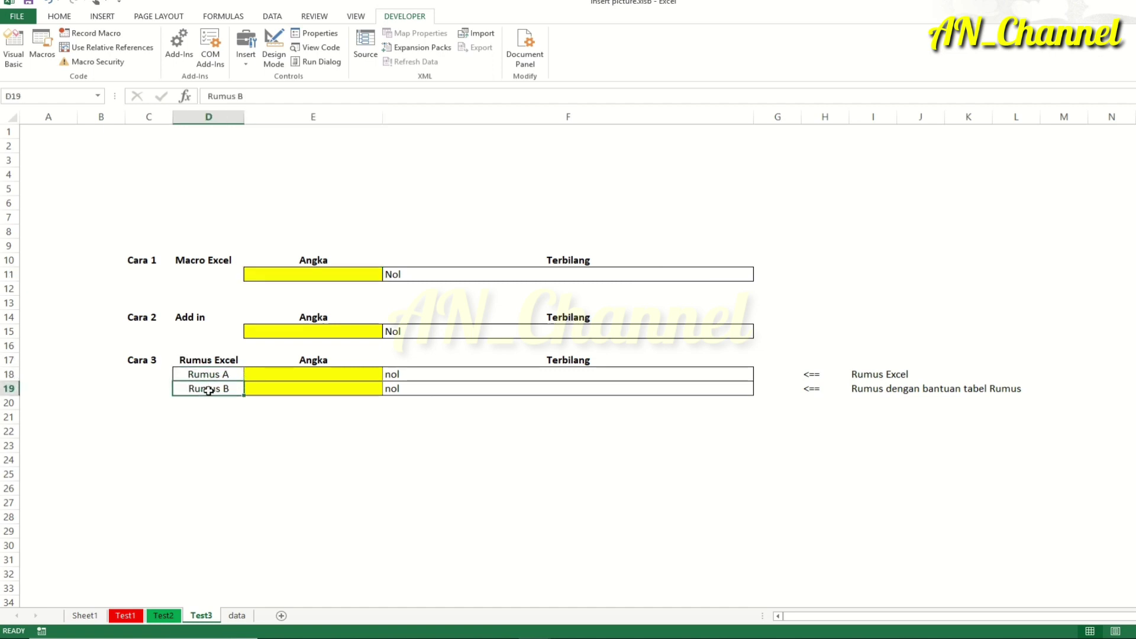
click(441, 374)
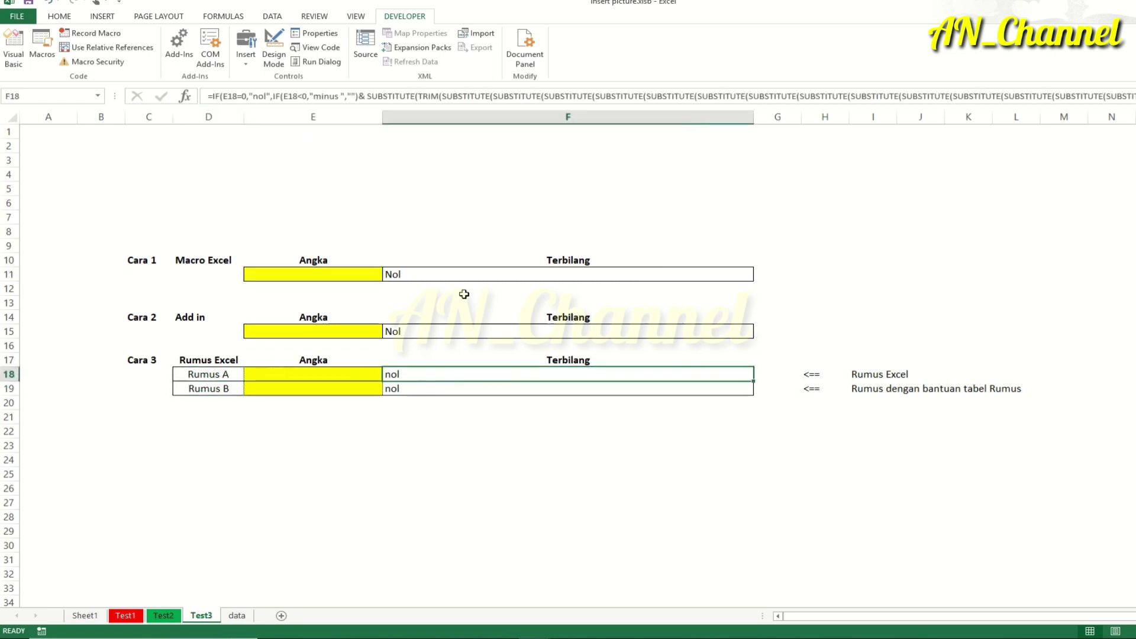
key(F2)
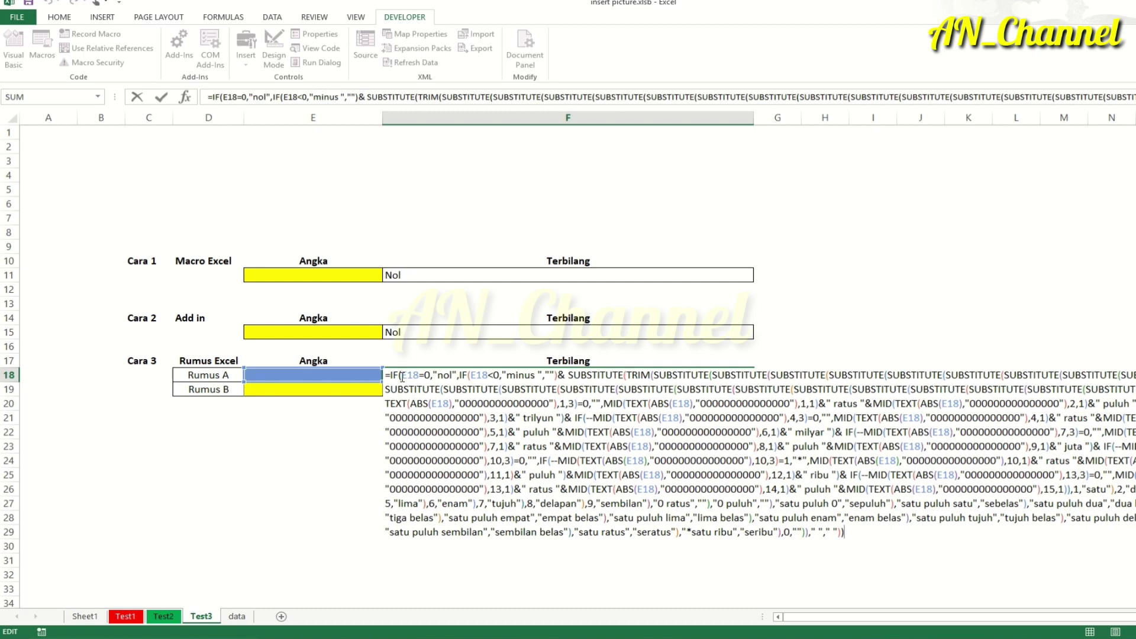
key(Return)
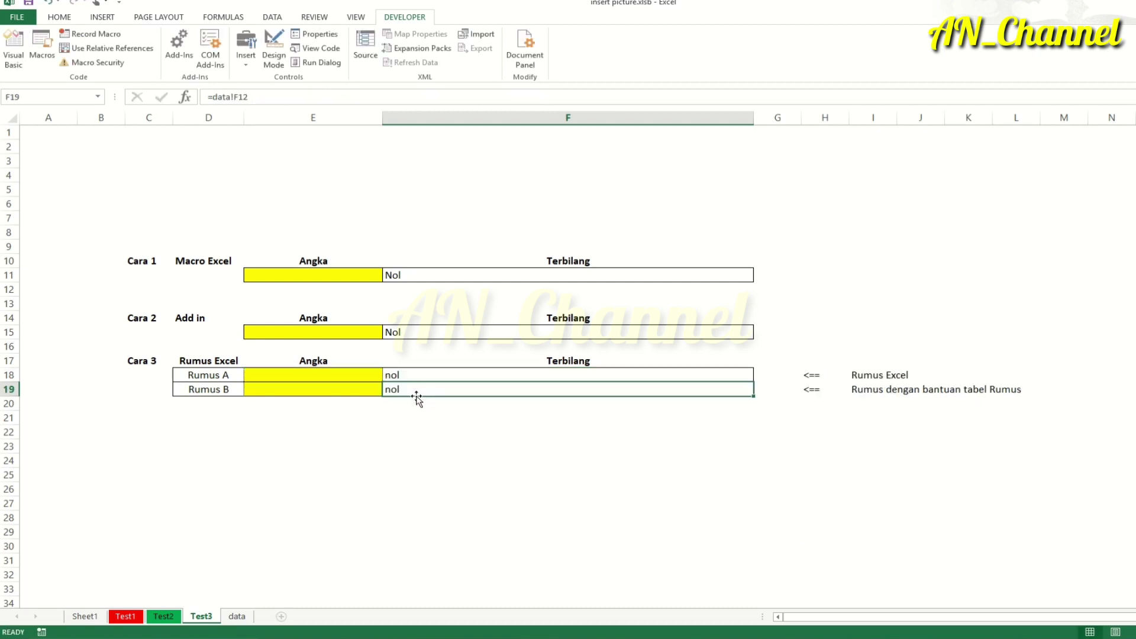
Step: Check the Rumus B formula in F19 and the helper table on the data sheet that it refers to, including cell F5
click(200, 390)
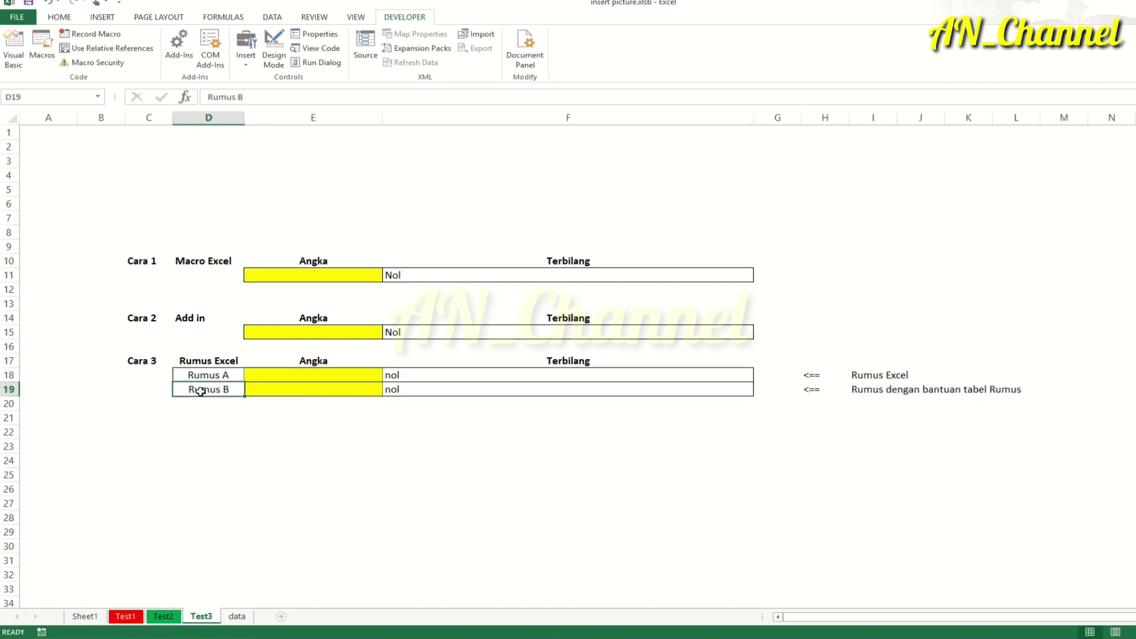
click(415, 392)
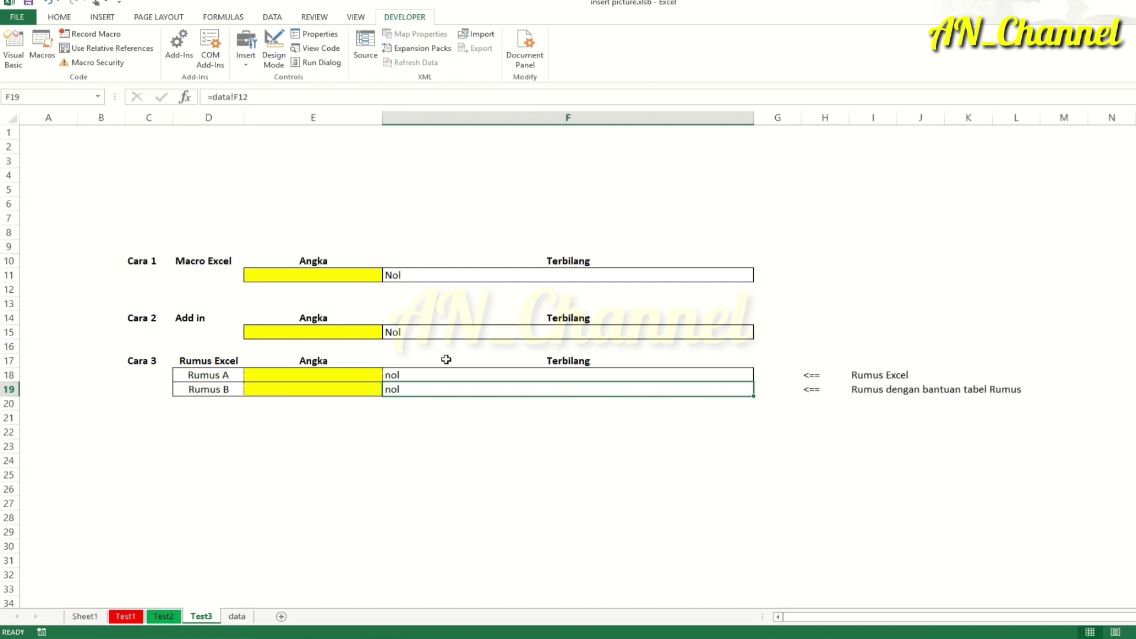
click(238, 616)
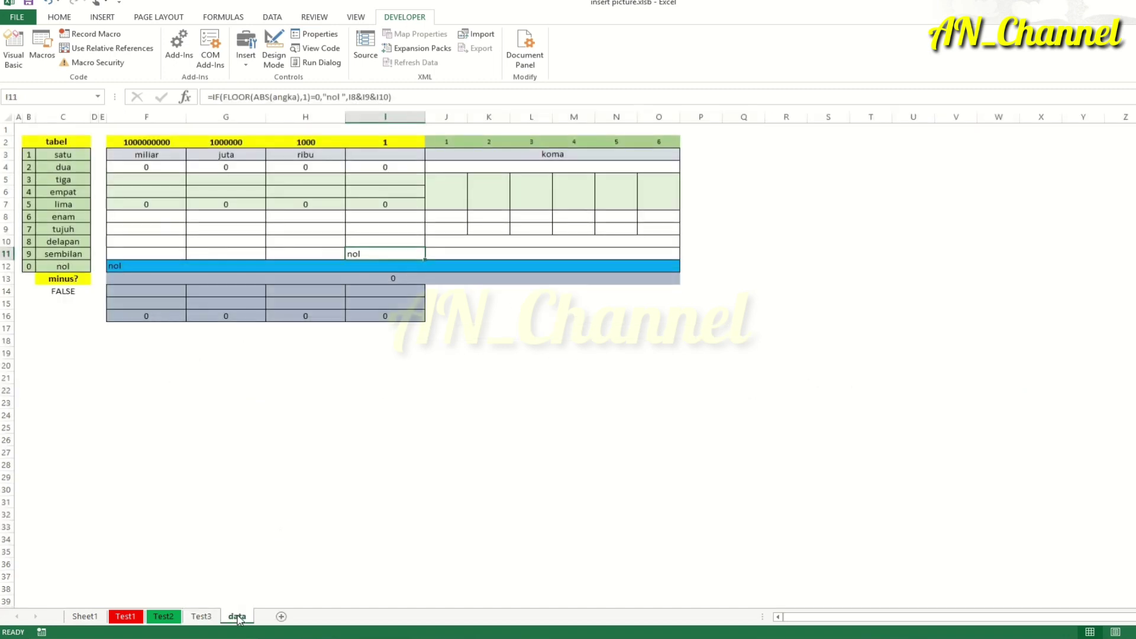
click(142, 179)
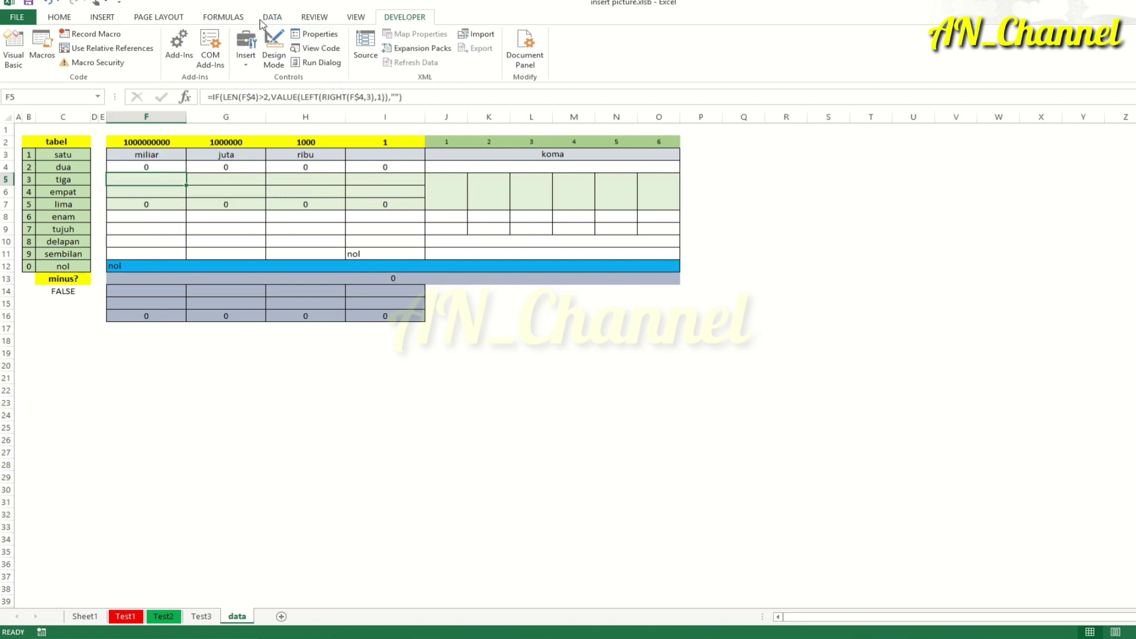
Step: Display the formulas in all cells of the data sheet's helper table for review, and switch the formula display off again
click(240, 21)
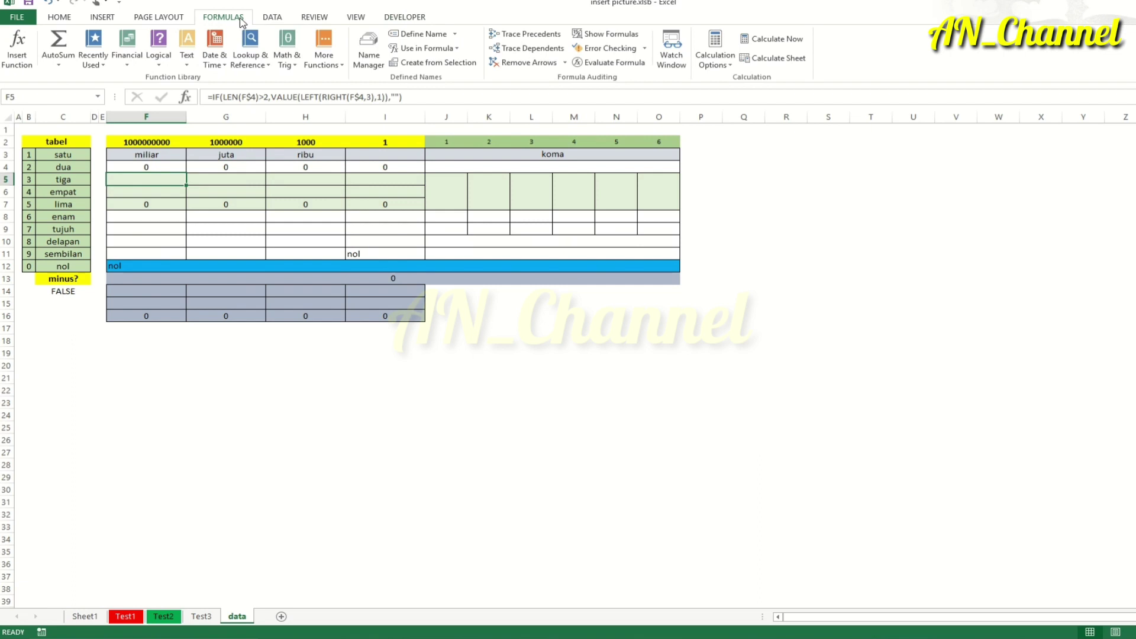
click(624, 37)
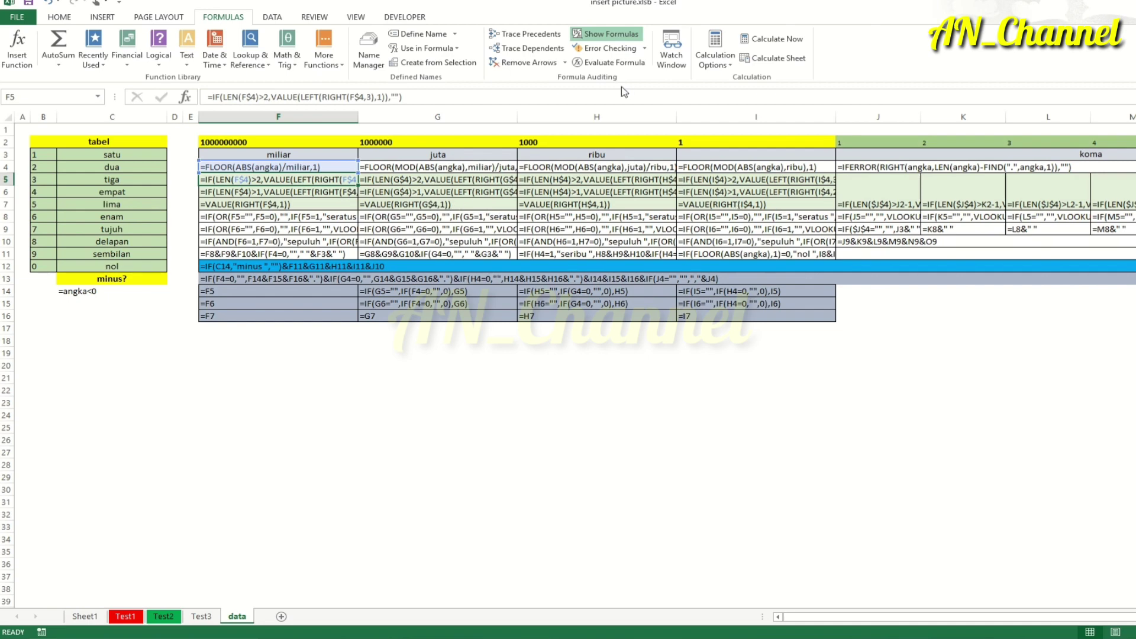
click(606, 34)
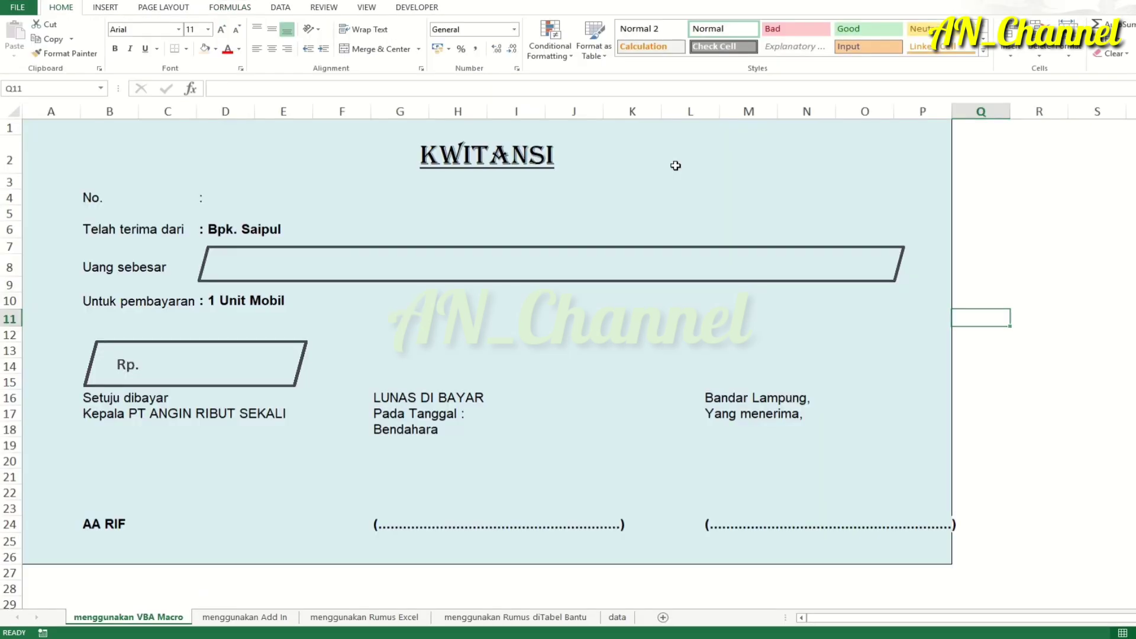
Step: Look through the receipt sheets of the kwitansi workbook and return to the menggunakan VBA Macro sheet
key(ctrl+Page_Down)
key(ctrl+Page_Down)
key(ctrl+Page_Down)
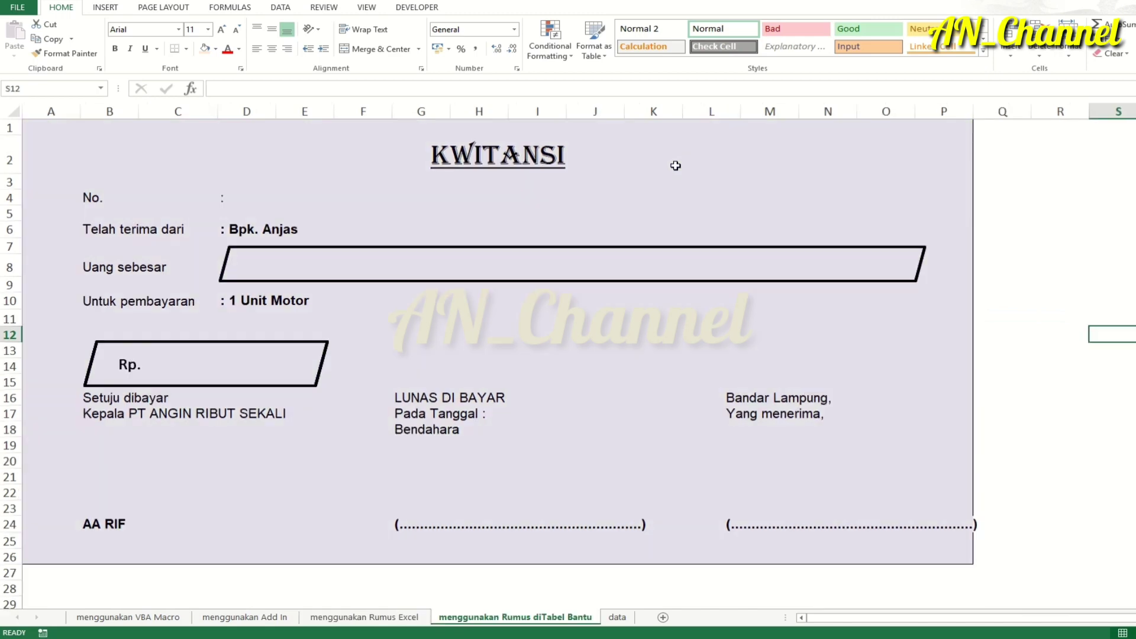
key(ctrl+Page_Up)
key(ctrl+Page_Up)
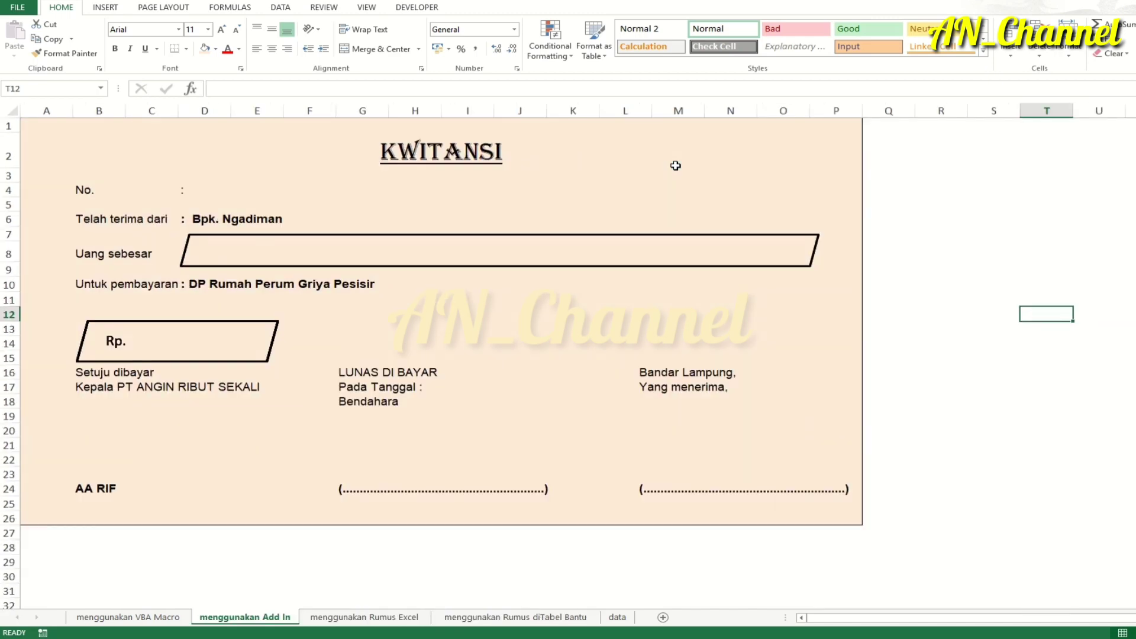
key(ctrl+Page_Up)
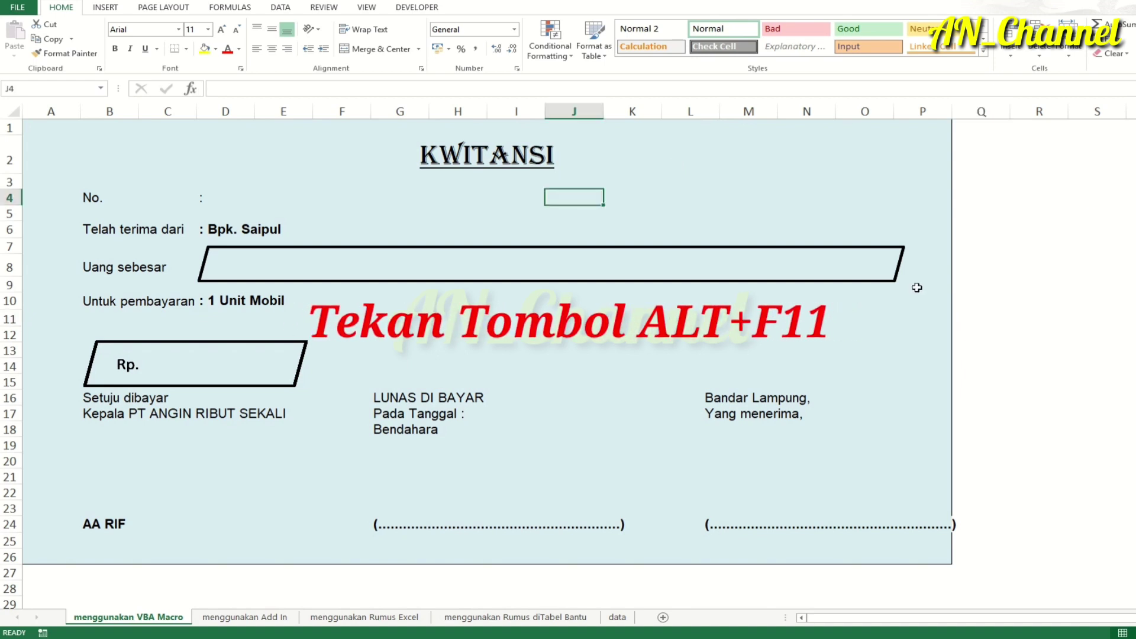
Step: Open the Visual Basic editor for kwitansi.xlsm and insert a new code module into its project
key(alt+F11)
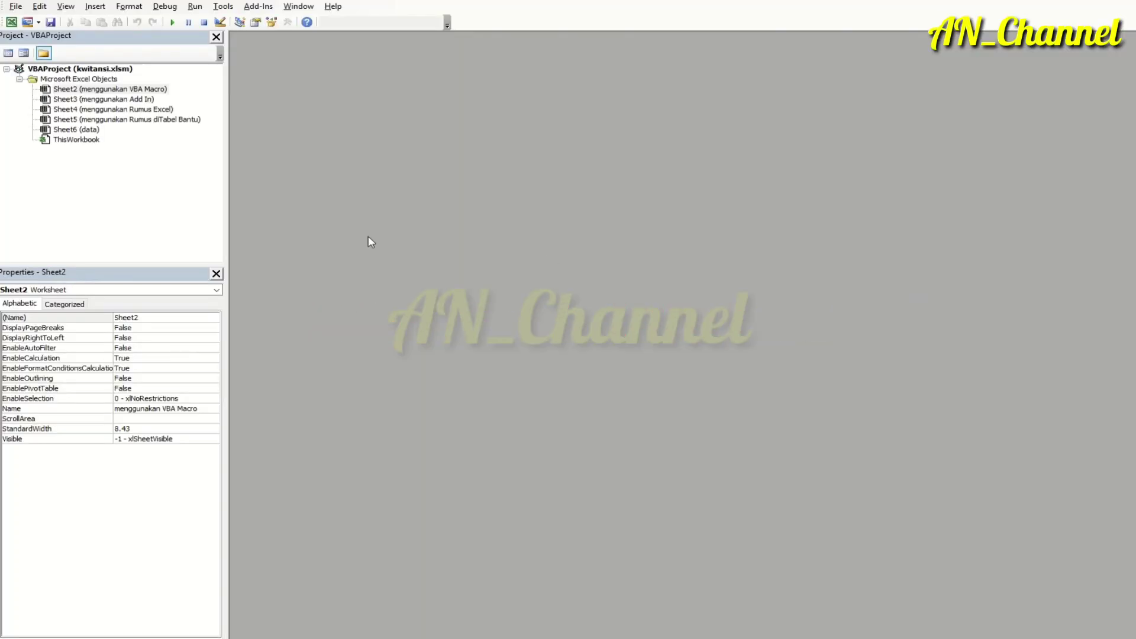
click(57, 177)
right_click(58, 178)
mouse_move(69, 240)
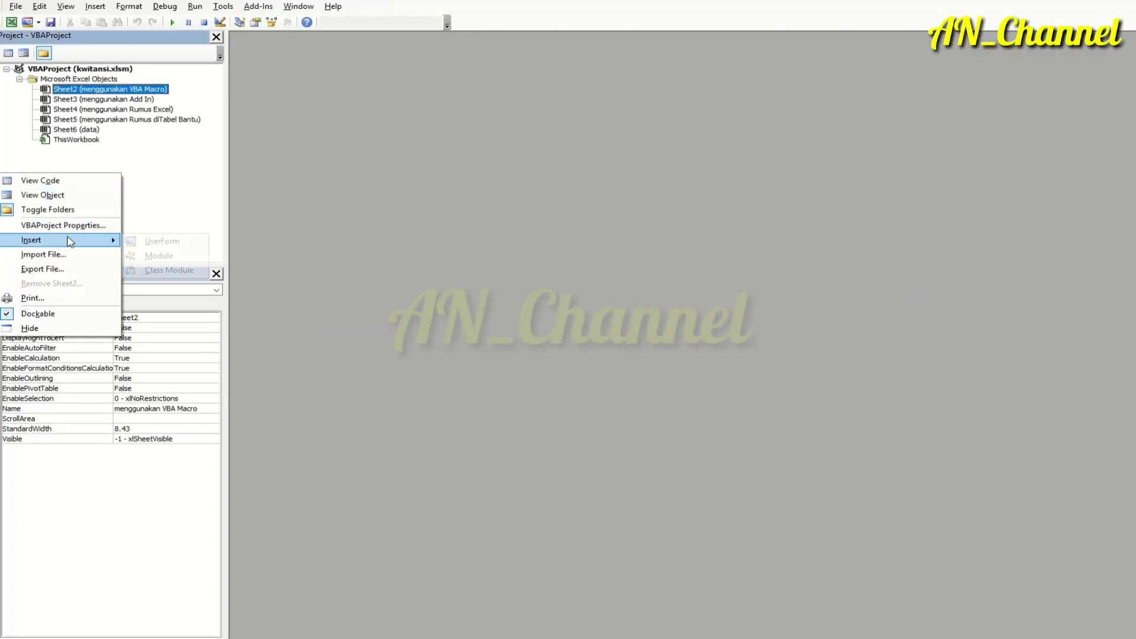
click(169, 259)
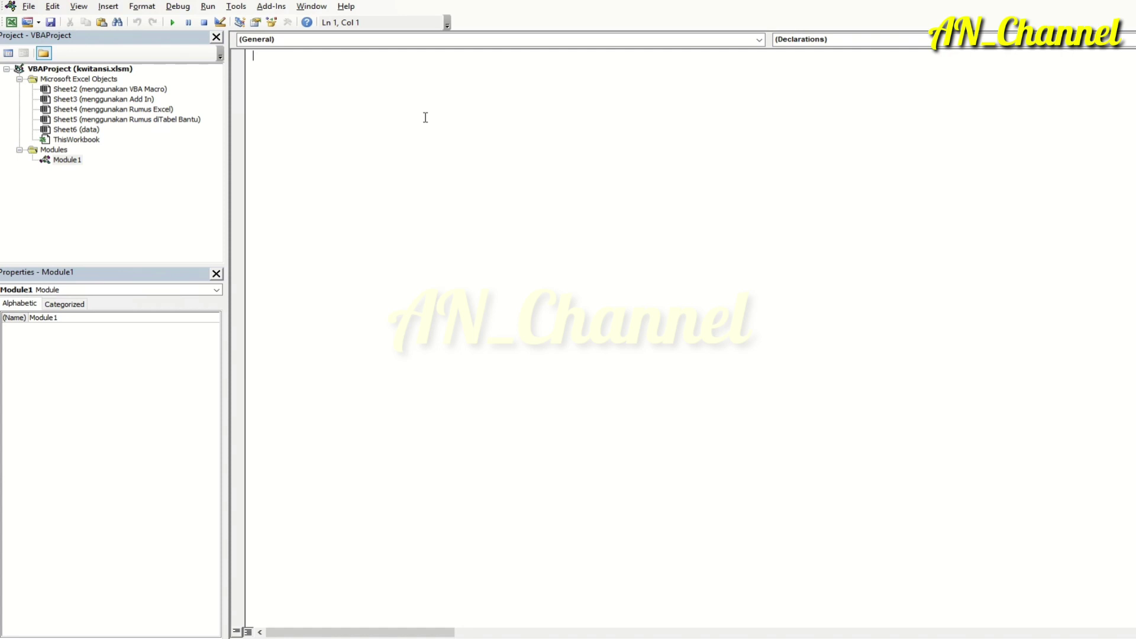
Step: Paste the copied terbilang function code into the empty Module1, look over the code, and return to the receipt sheet
key(ctrl+v)
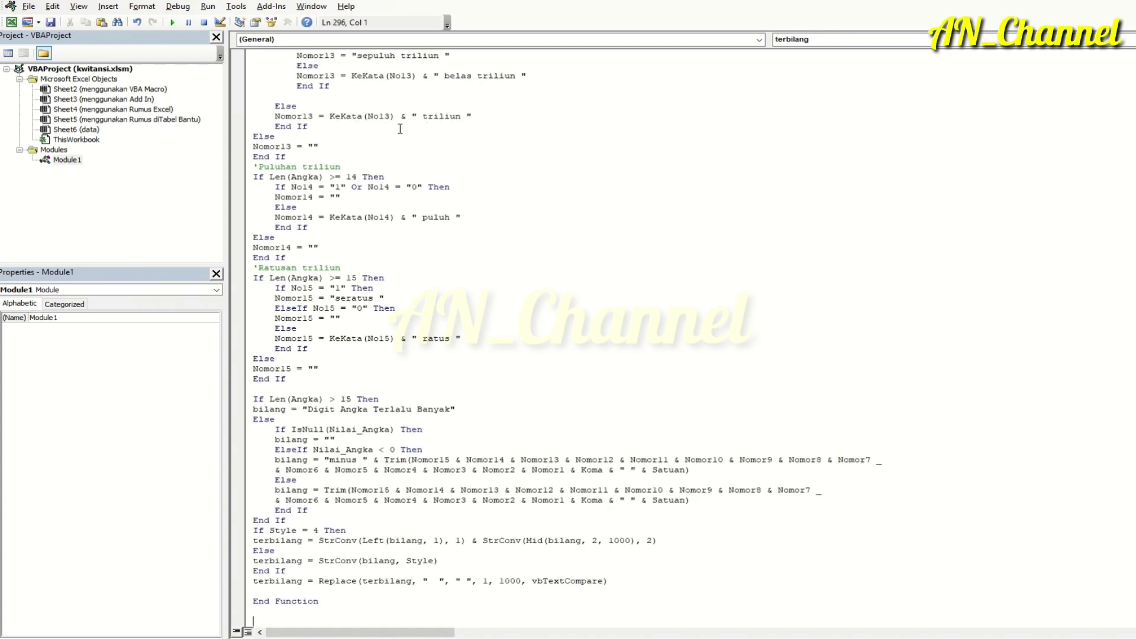
scroll(400, 129, up, 7)
scroll(399, 129, up, 19)
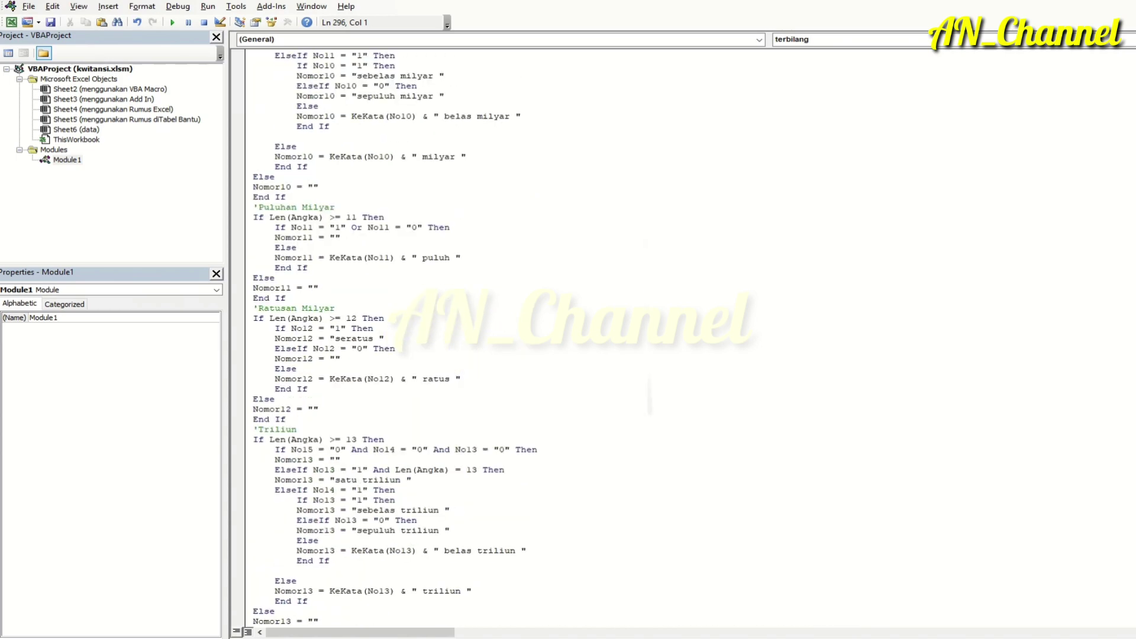
scroll(395, 339, up, 7)
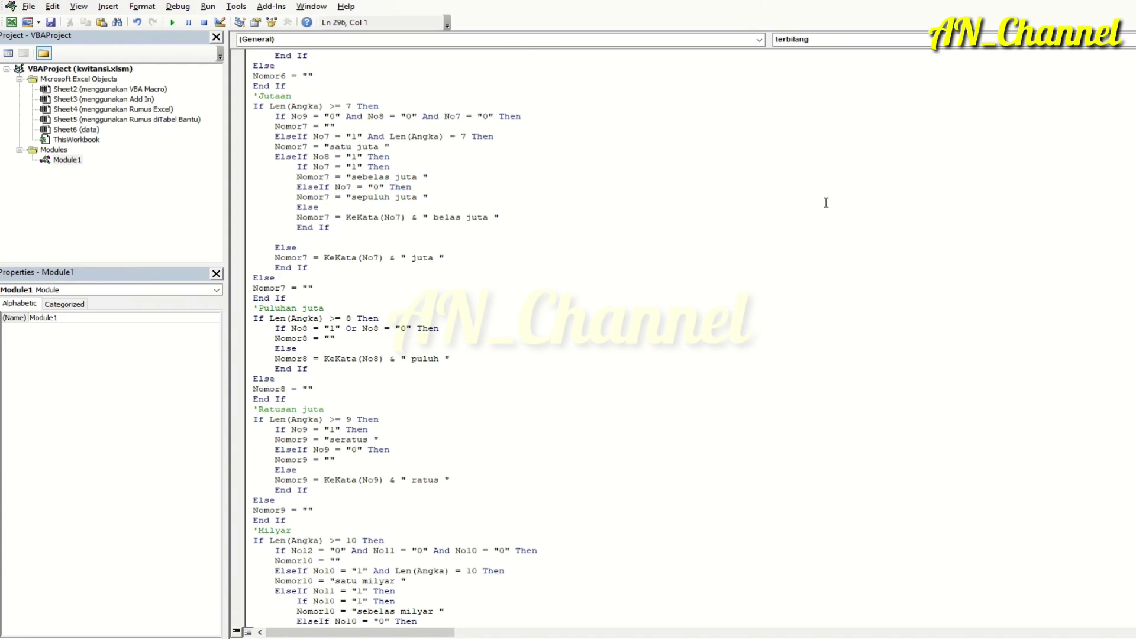
key(alt+F11)
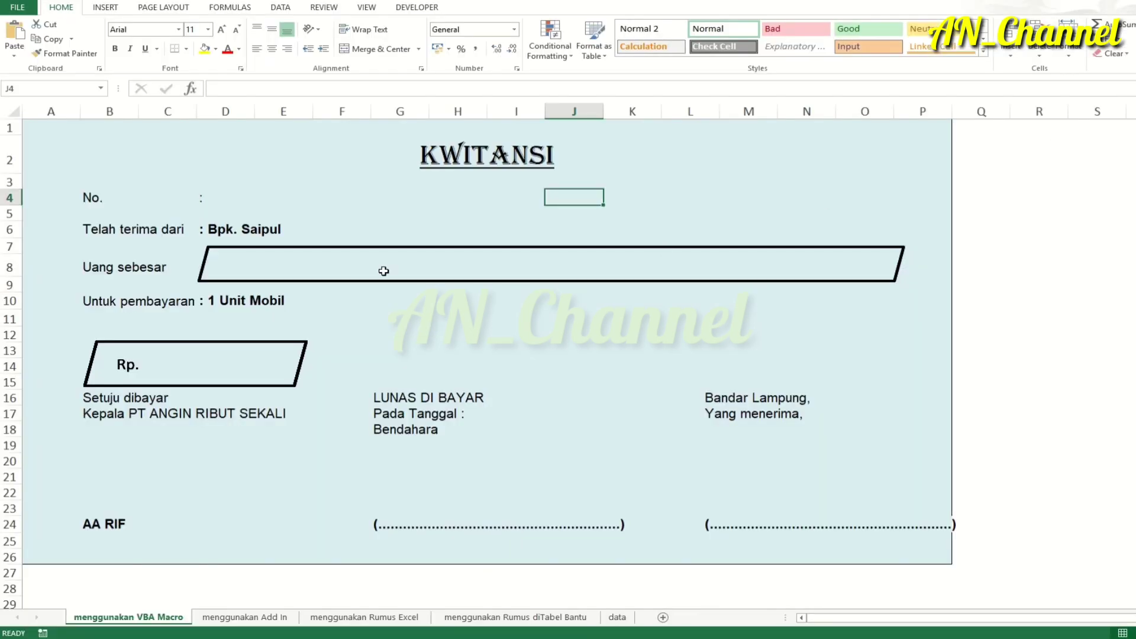
Step: Enter the formula =terbilang(C14) in the Uang sebesar cell E8 of the receipt
click(256, 269)
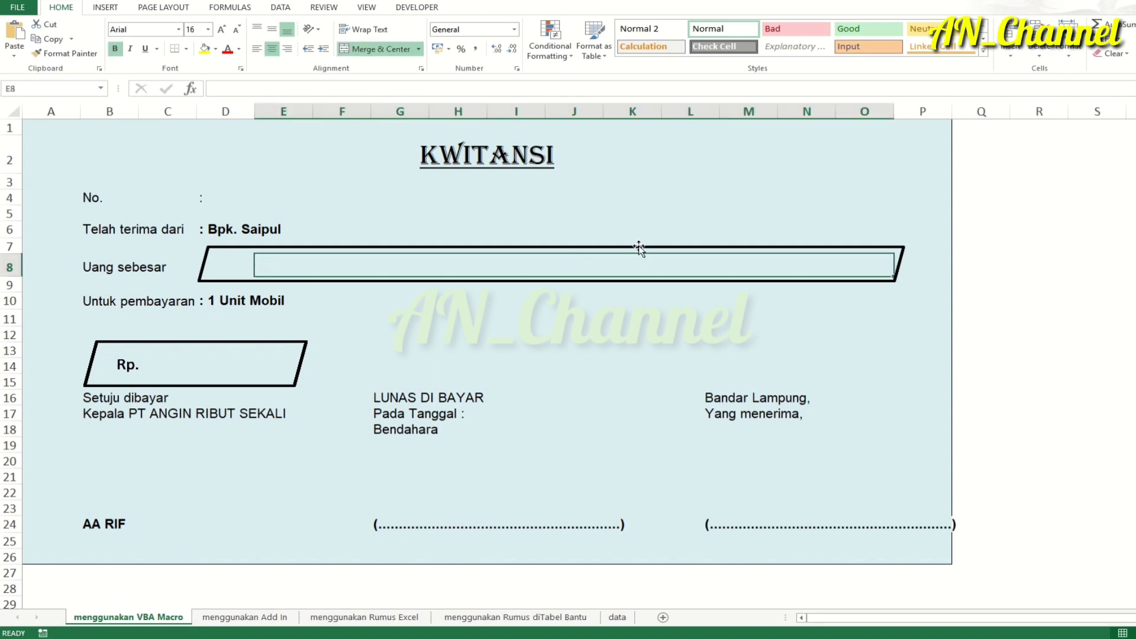
text(=t)
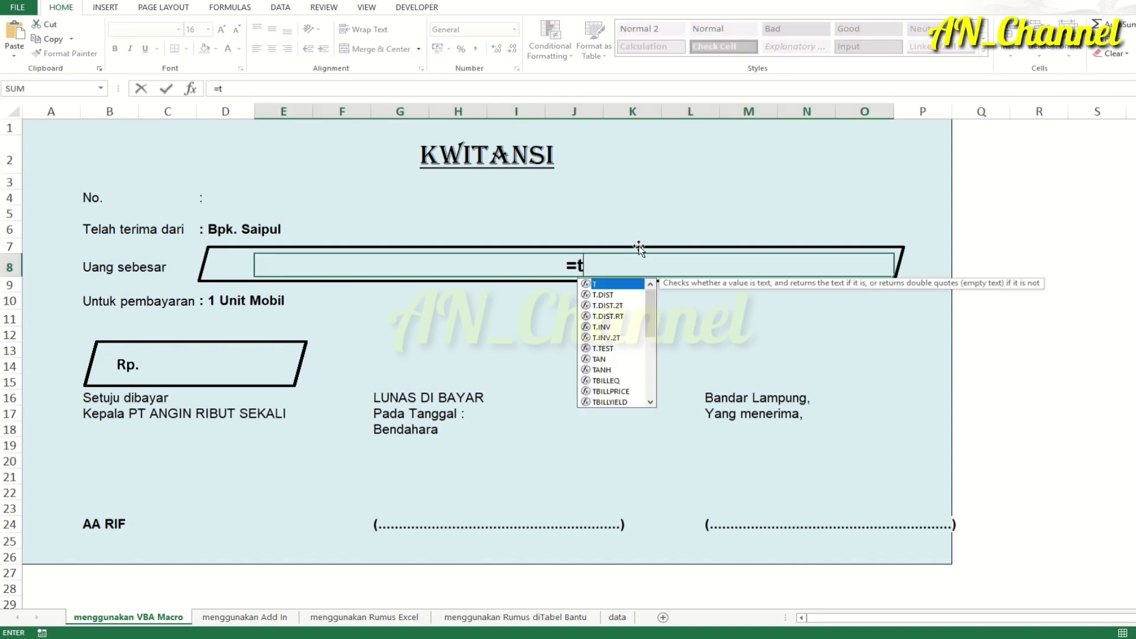
text(er)
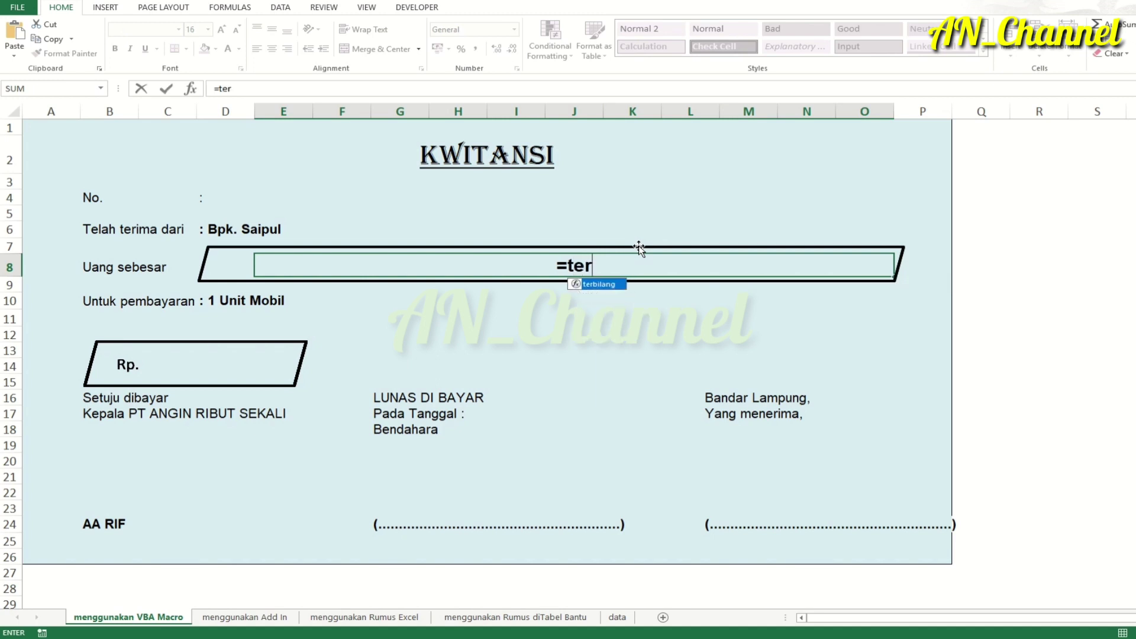
double_click(603, 286)
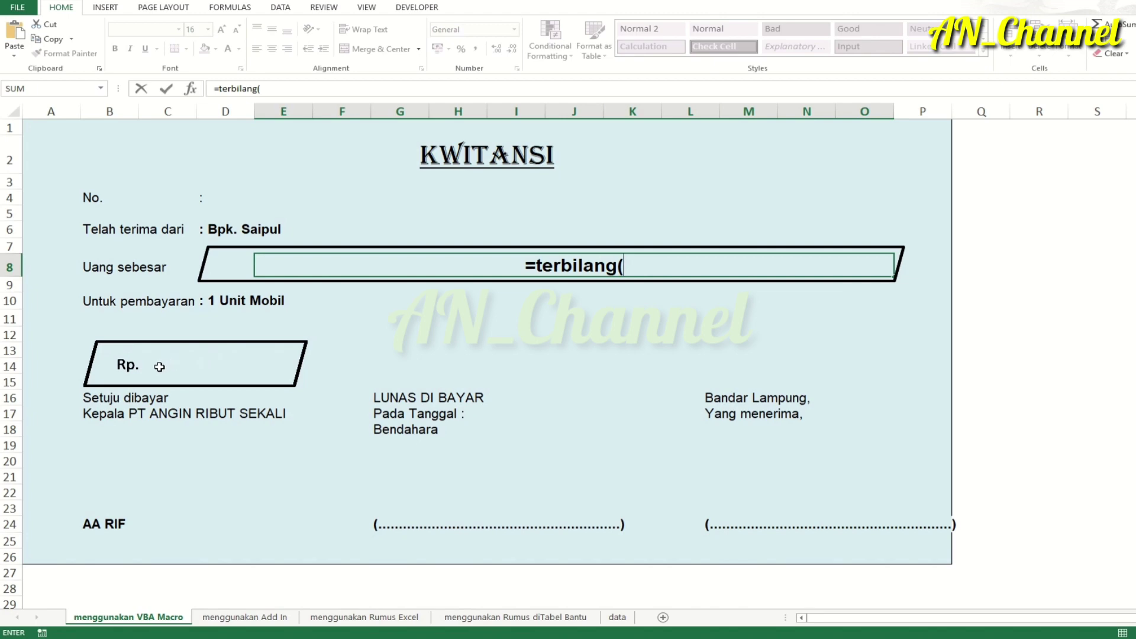
click(159, 368)
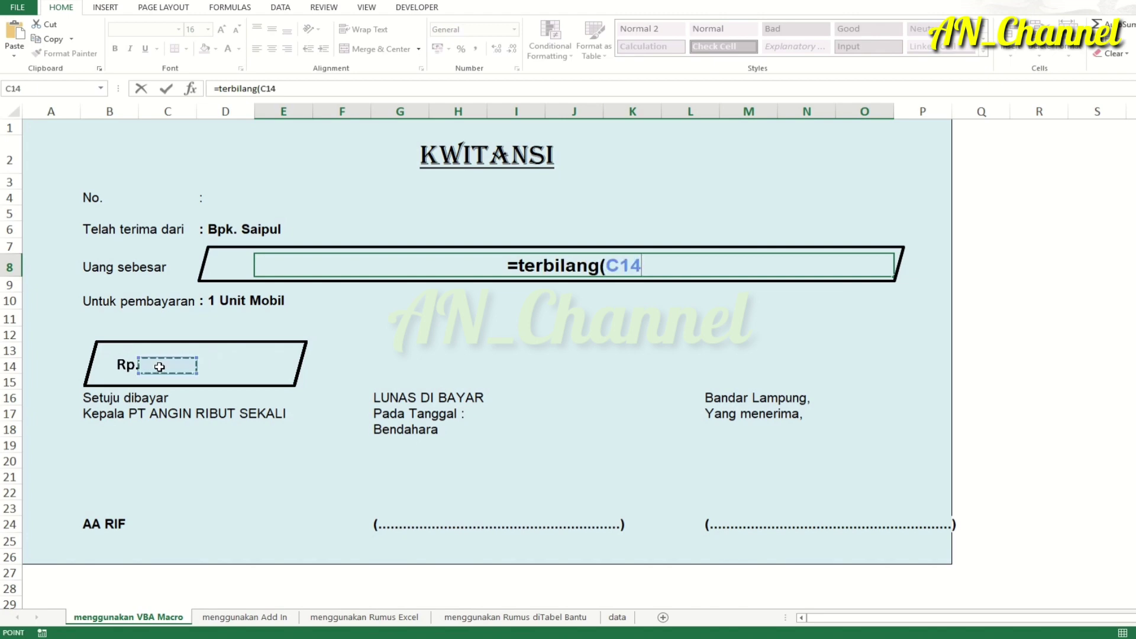
text())
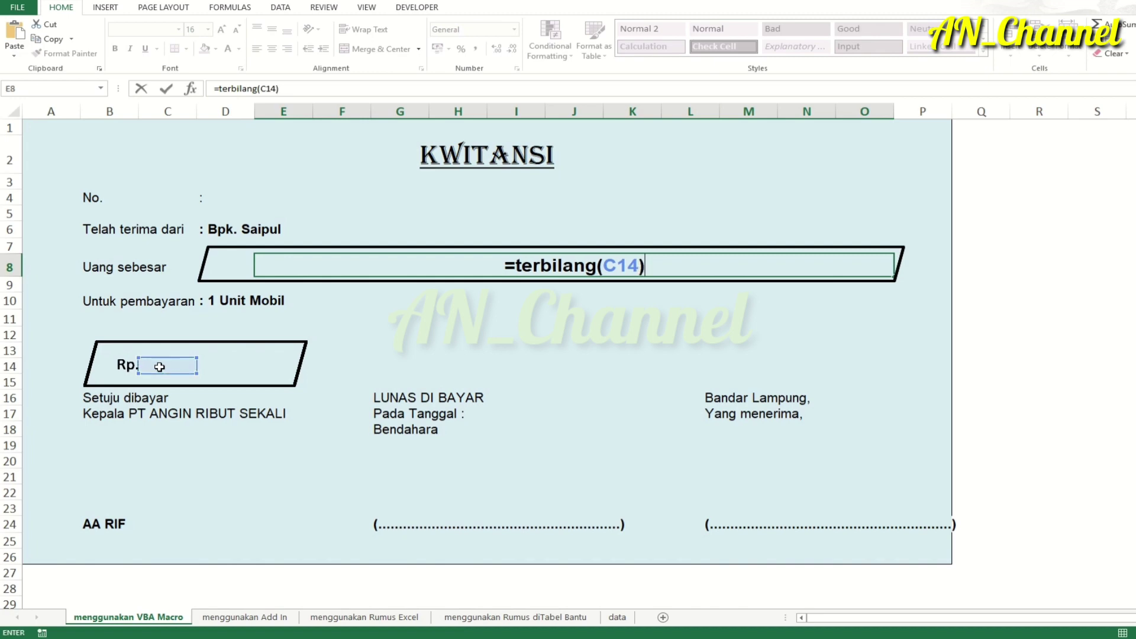
key(Return)
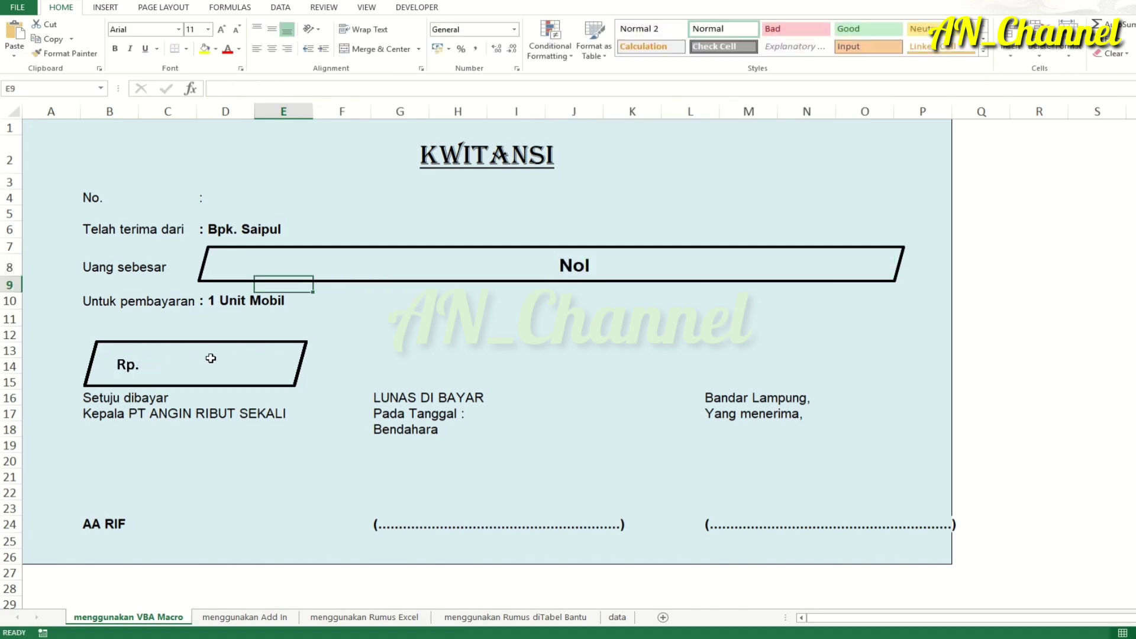
Step: Test the conversion by entering 1000 and 2000 in turn as the Rp. amount in cell C14
click(169, 365)
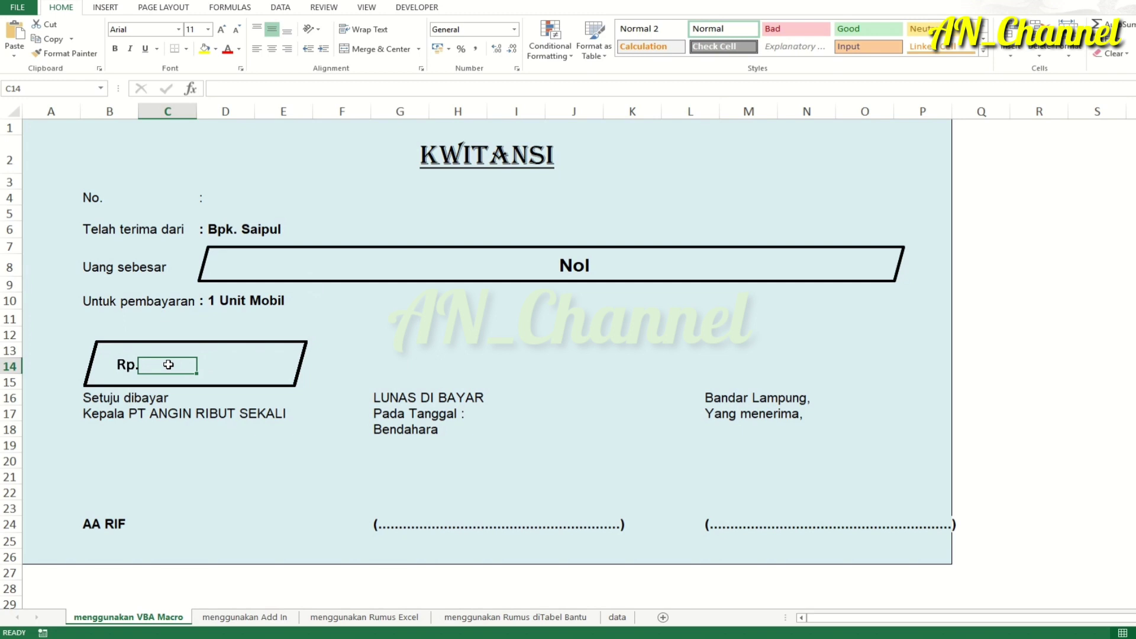
text(1000)
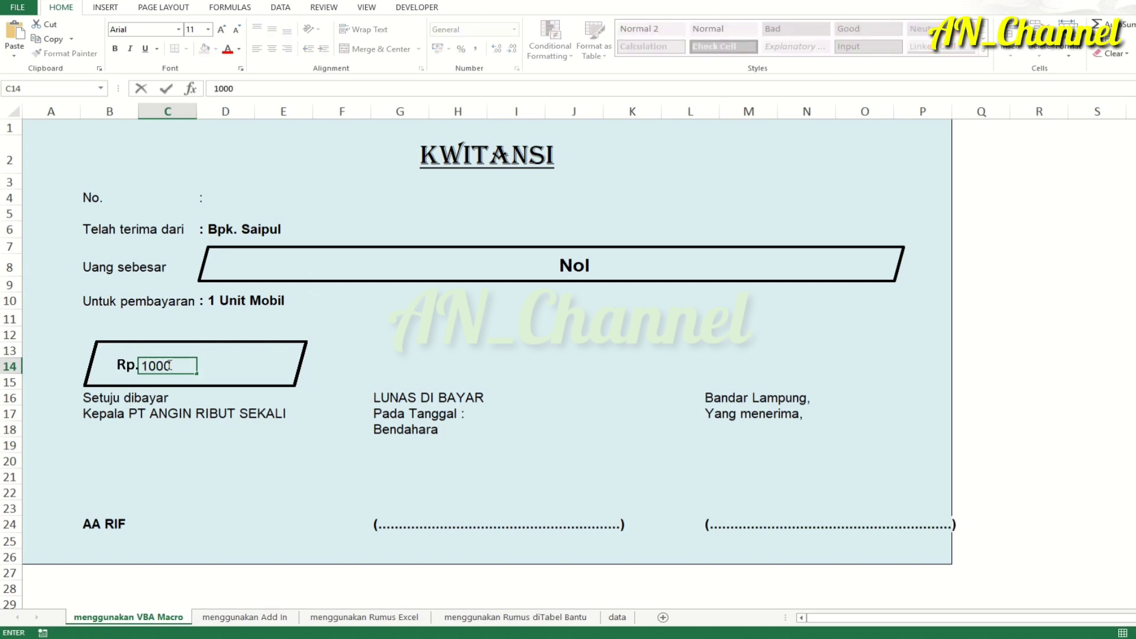
key(Return)
click(168, 365)
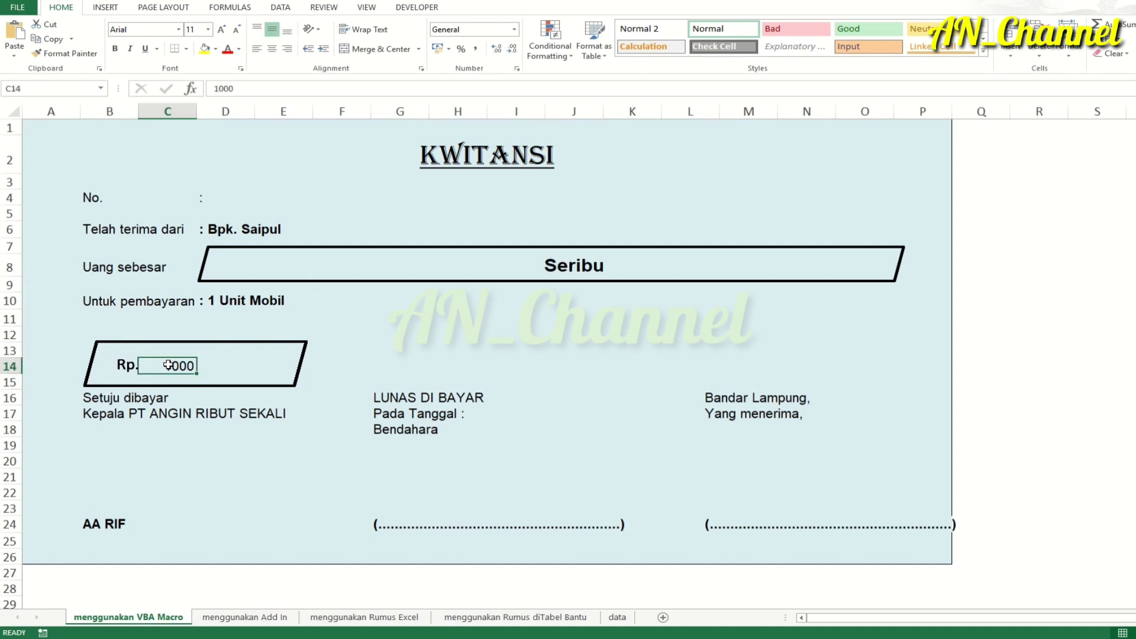
text(2000)
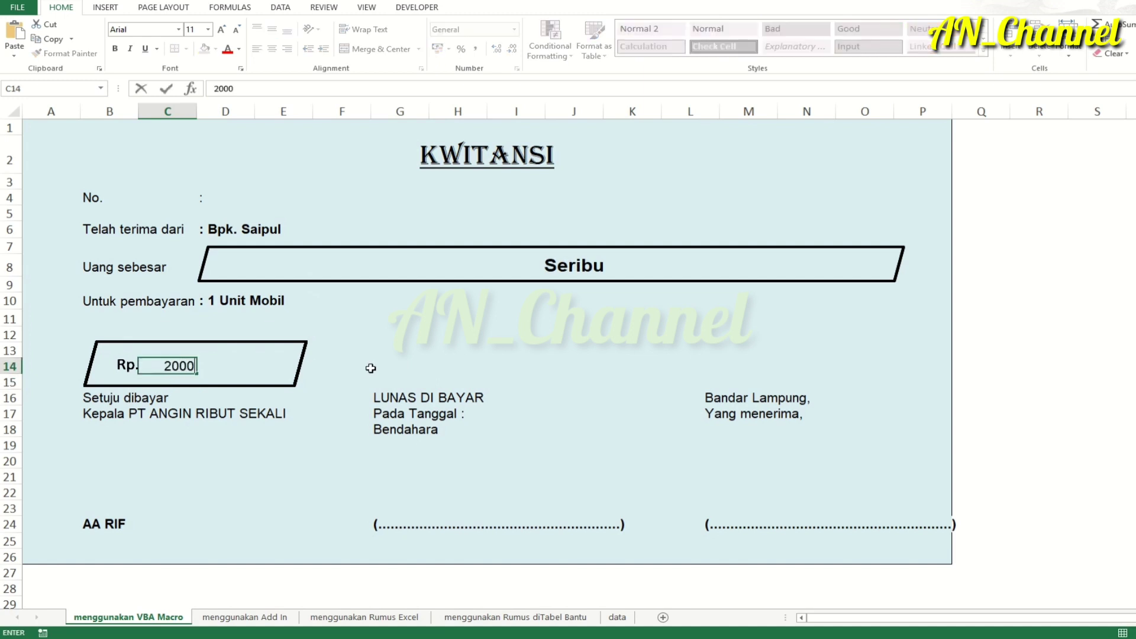
key(Return)
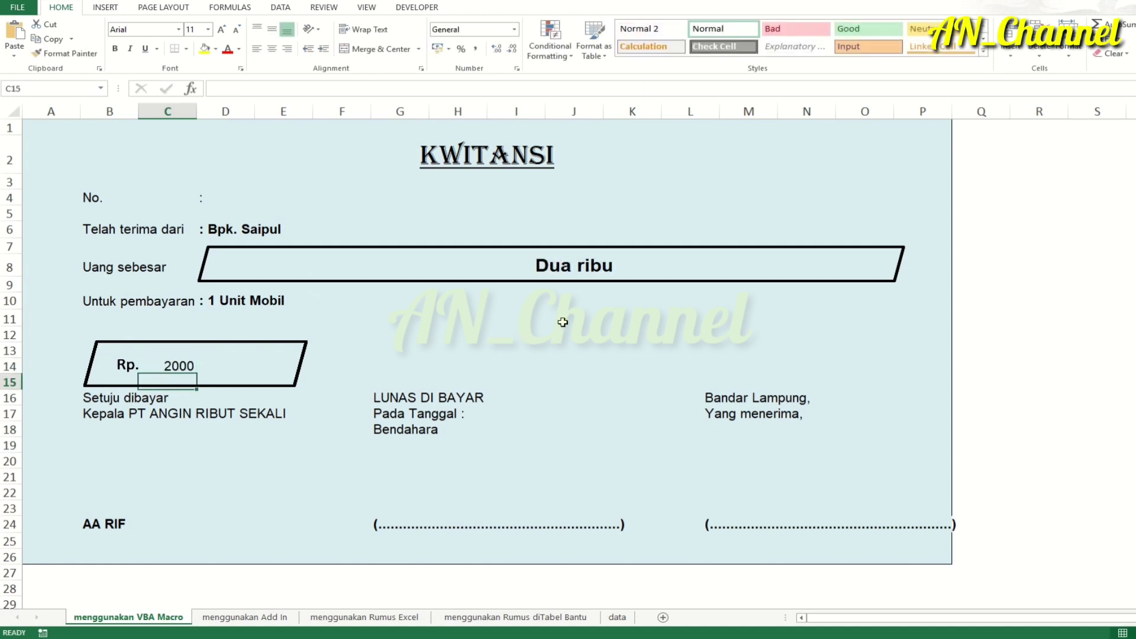
Step: Extend the terbilang formula in E8 with an & operator and an opening quotation mark for a text suffix
click(594, 267)
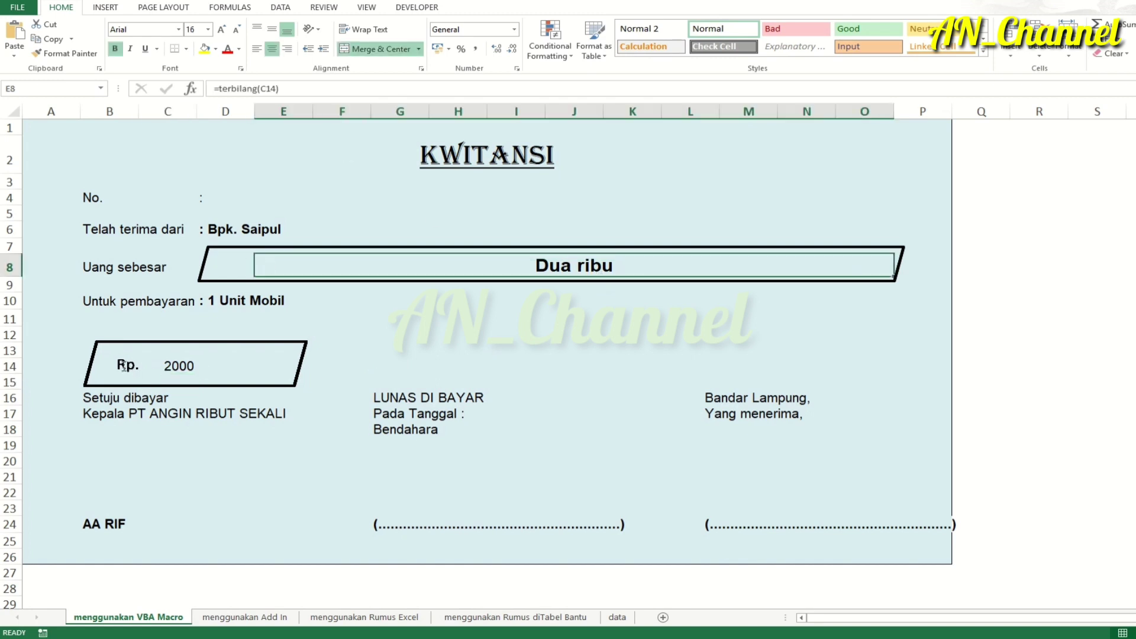
click(340, 88)
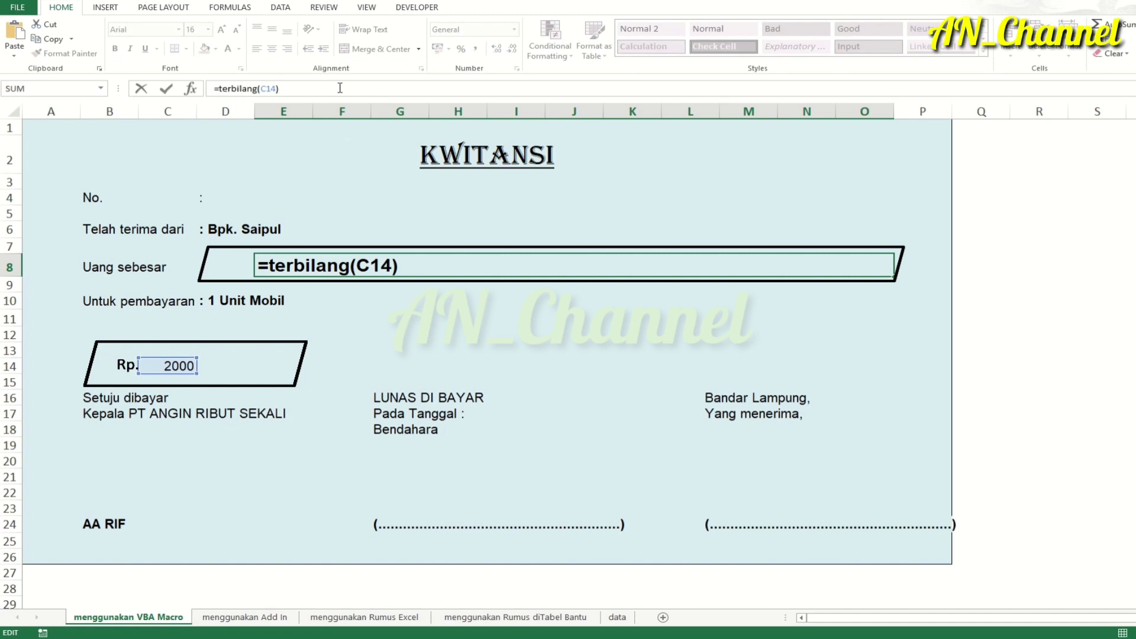
text(&")
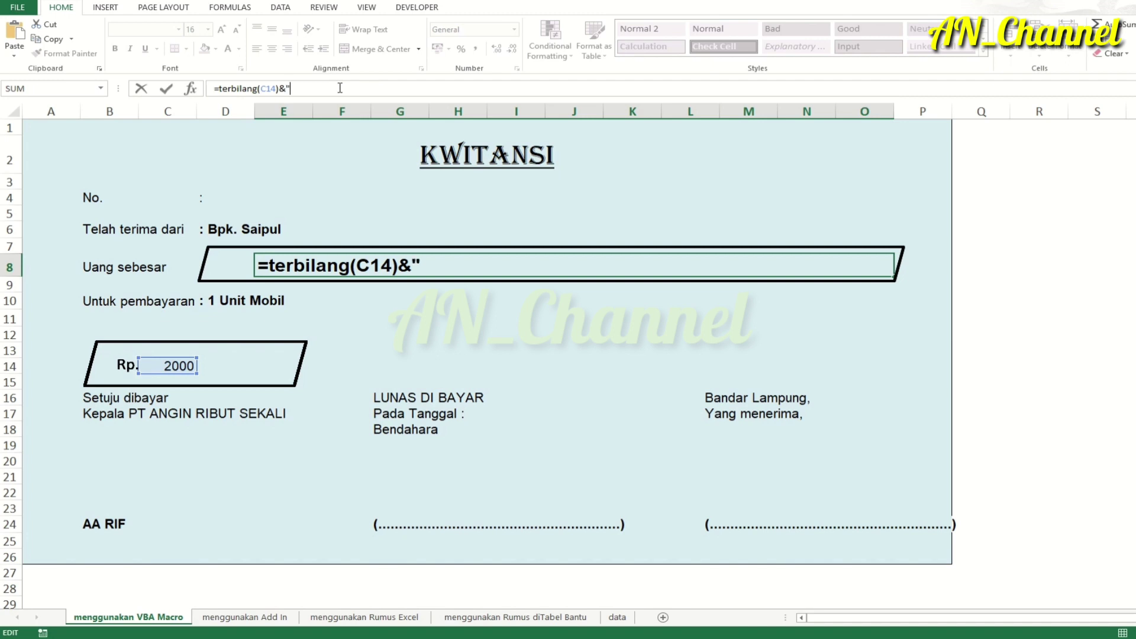